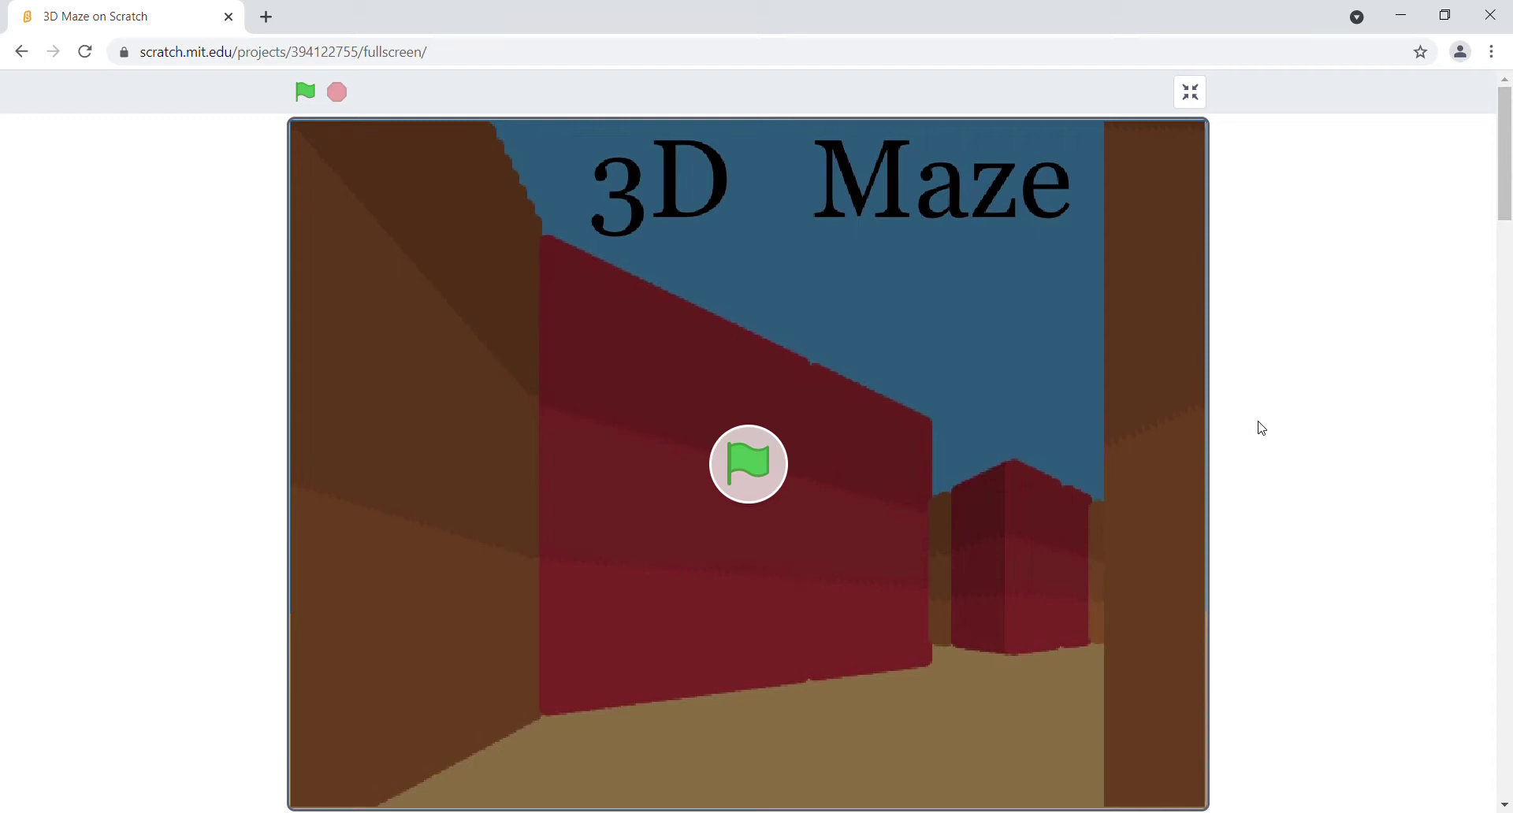
Start the 3D Maze game and turn away from the wall into the first corridor
left_click(754, 472)
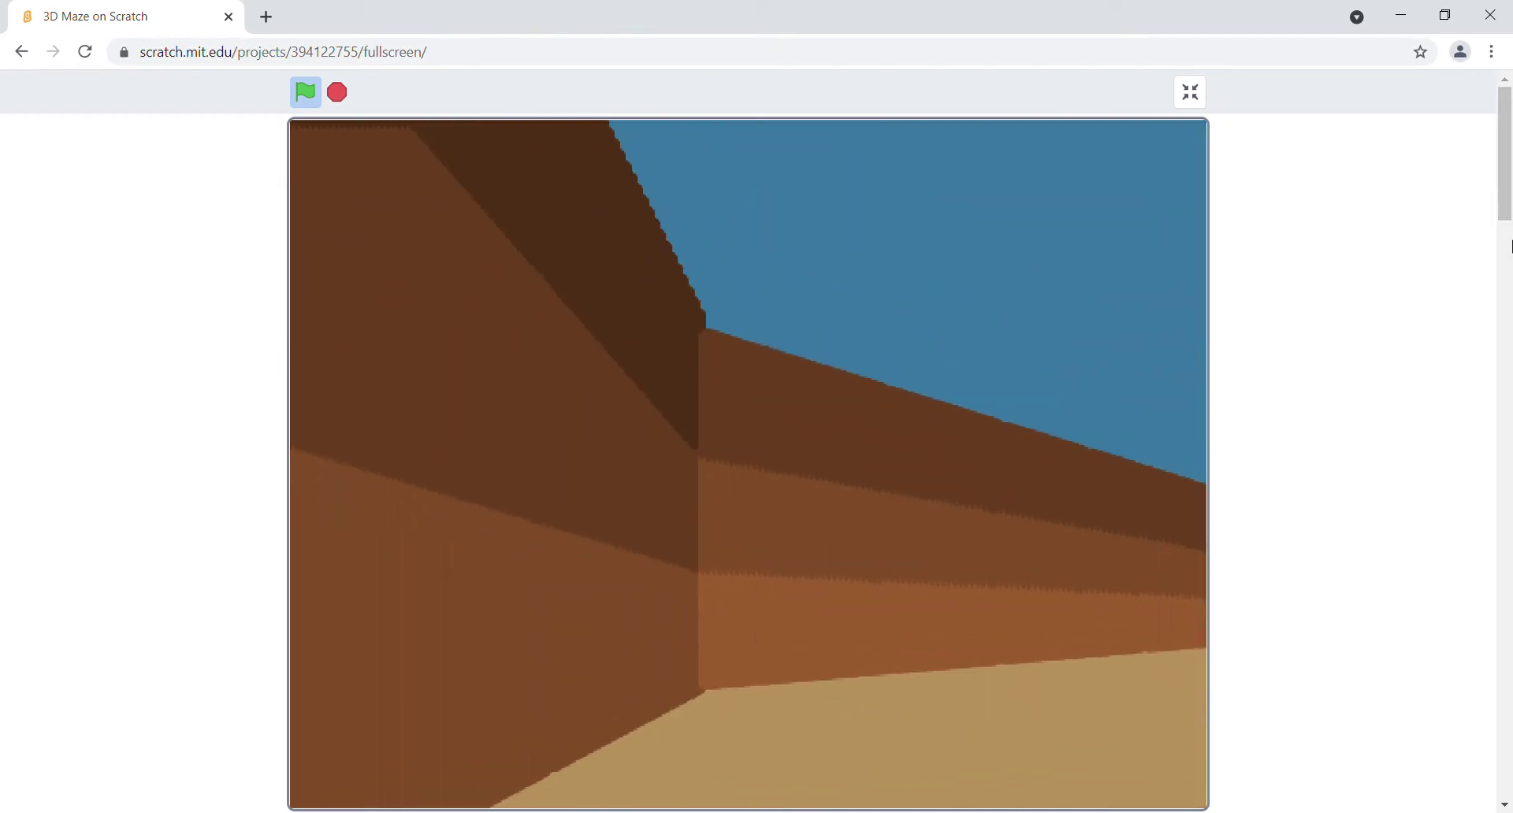
key("Right")
key("Up")
key("Left")
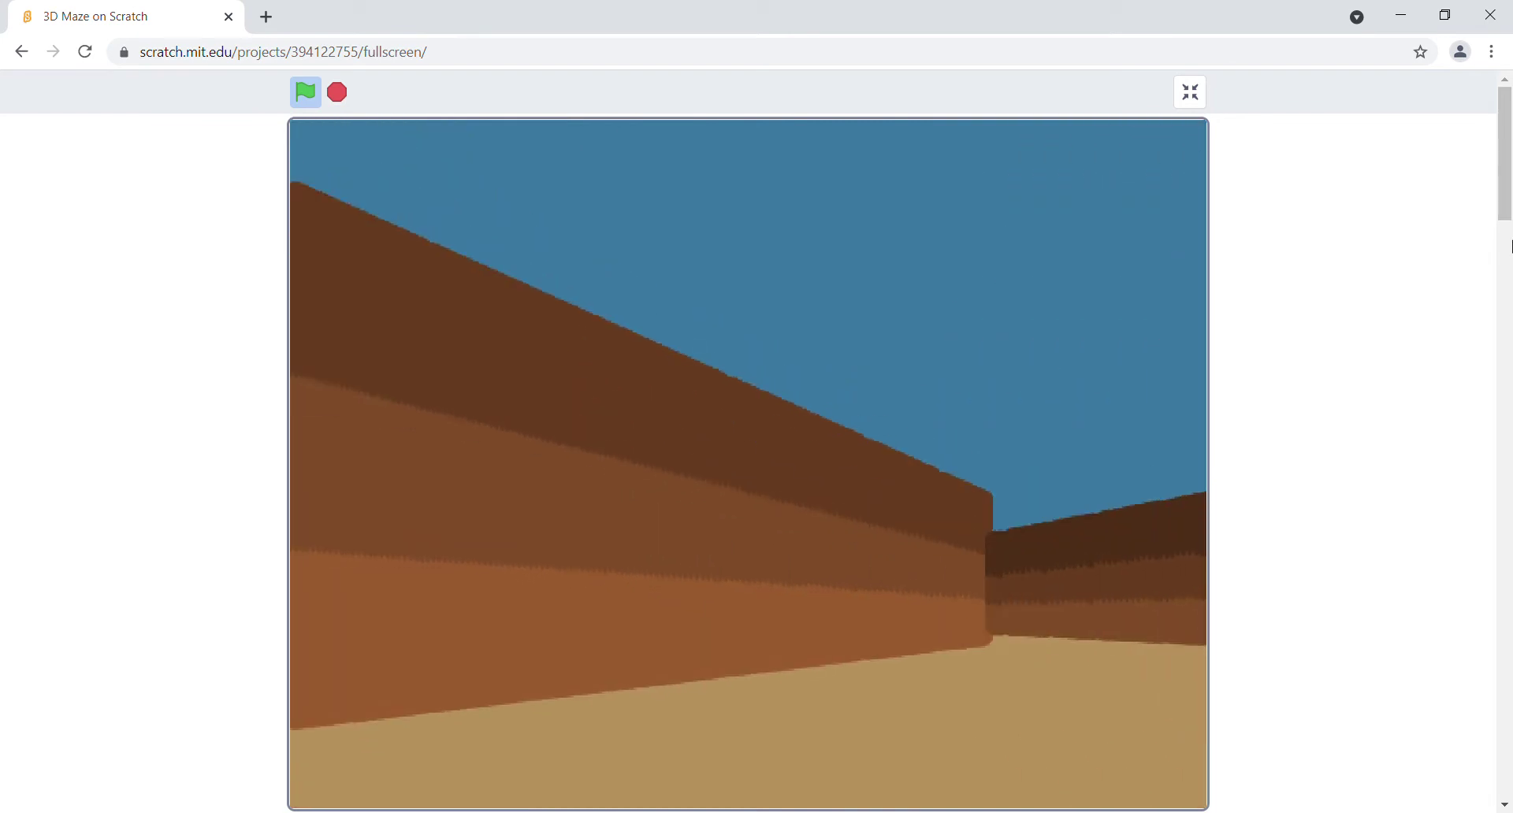
Turn right and walk forward along the corridor
key("Right")
key("Left")
key("Up")
key("Up")
key("Left")
Turn into the right-hand corridor and follow it around the corner
key("Right")
key("Up")
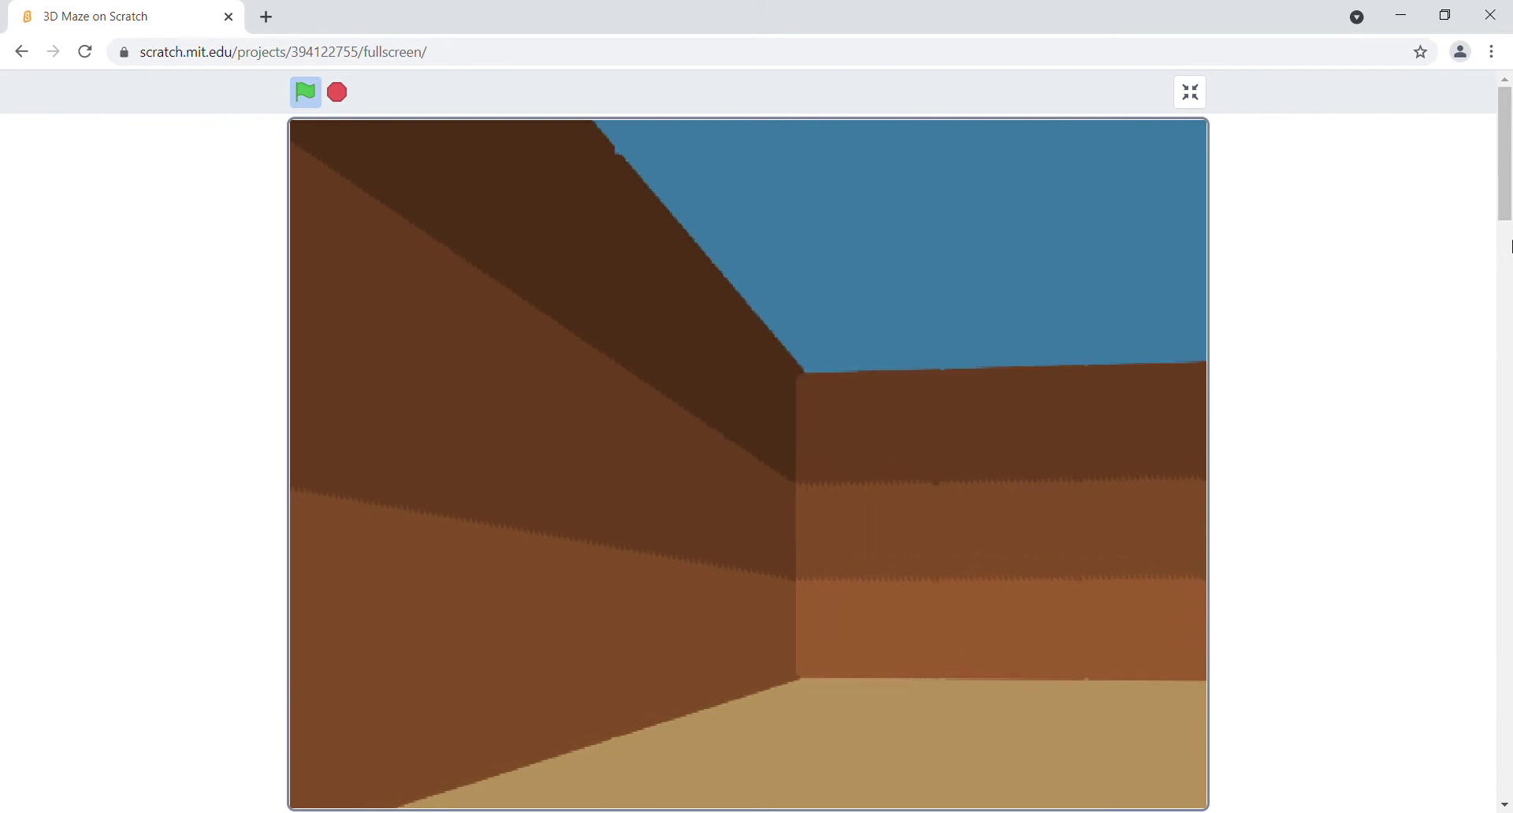
key("Left")
key("Up")
key("Right")
key("Right")
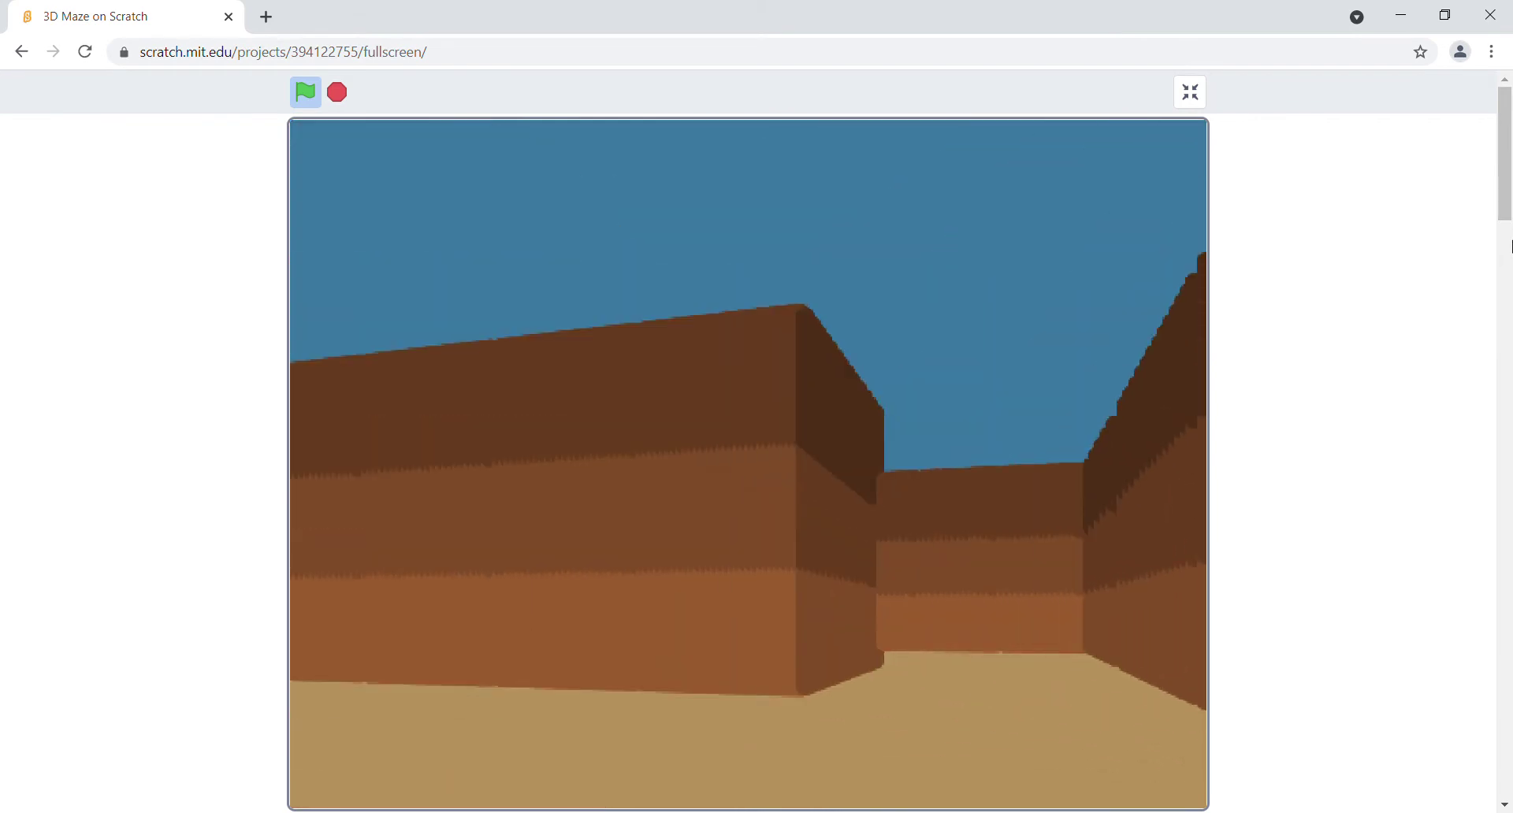
key("Up")
key("Left")
key("Left")
Continue through the corridors until the green block is straight ahead
key("Right")
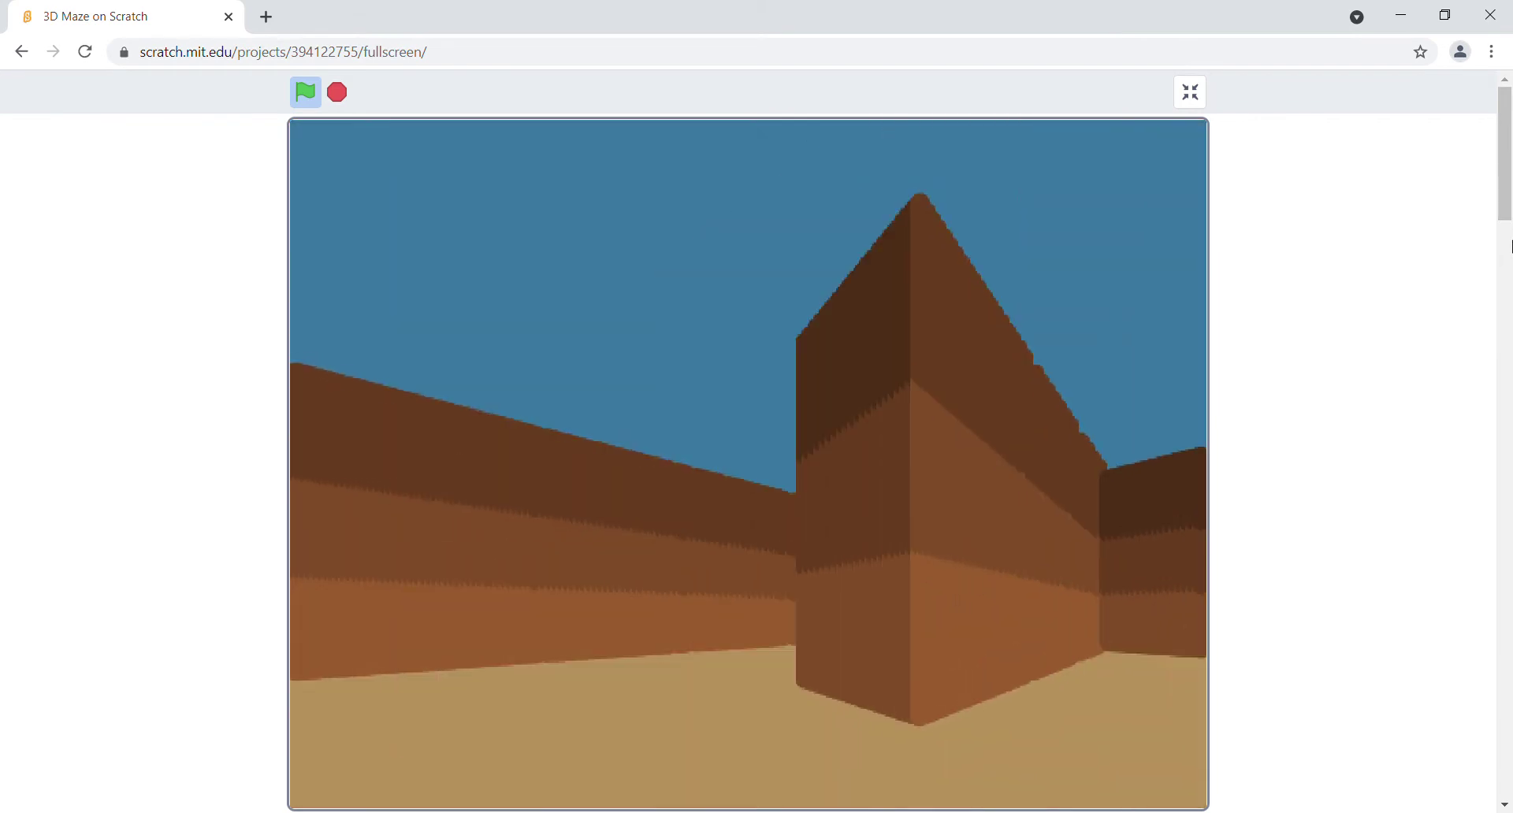
key("Up")
key("Up")
key("Up")
key("Right")
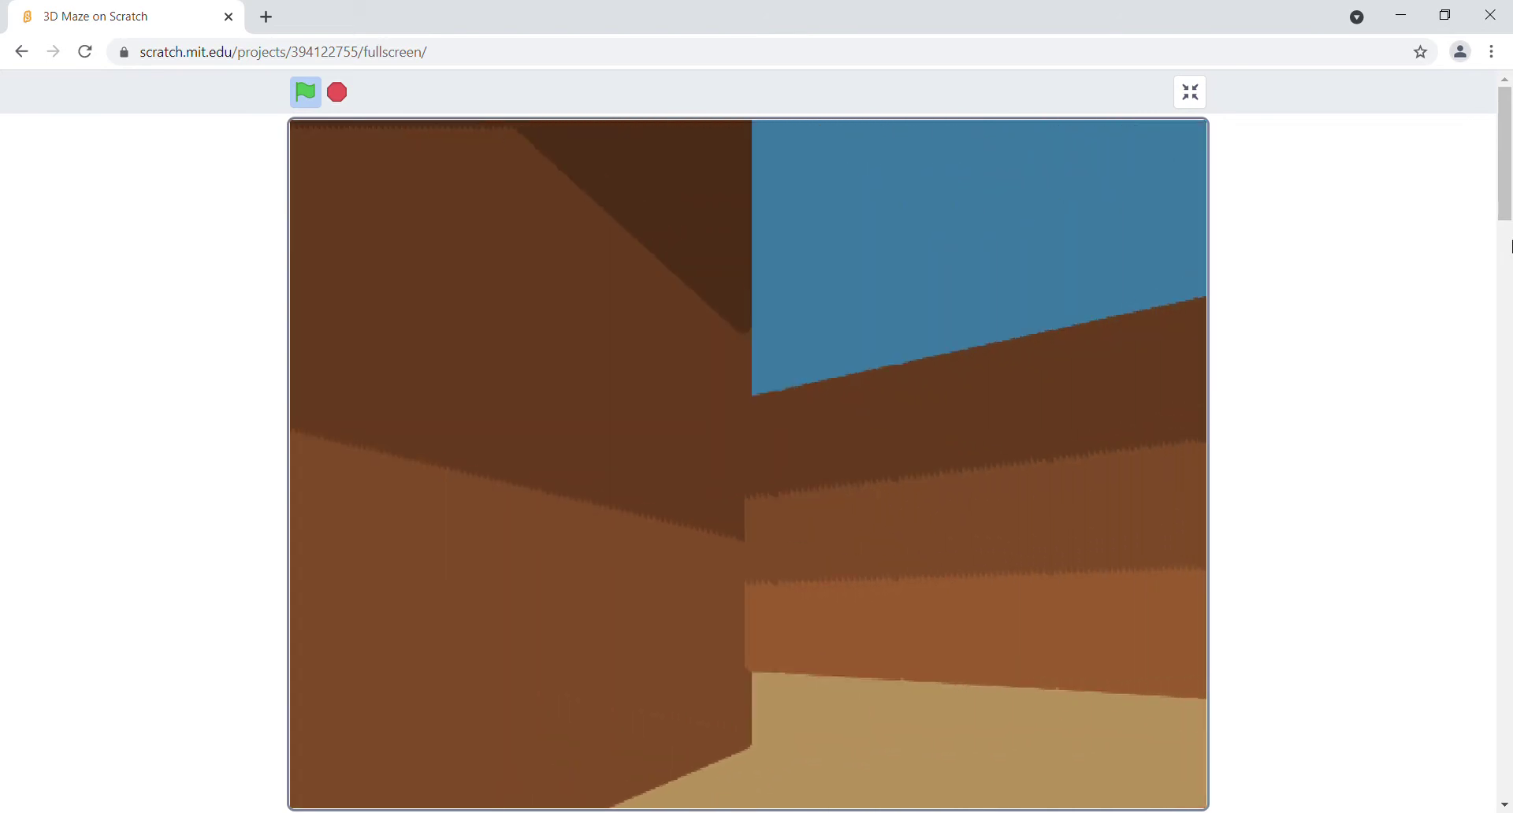
key("Right")
key("Up")
key("Right")
key("Right")
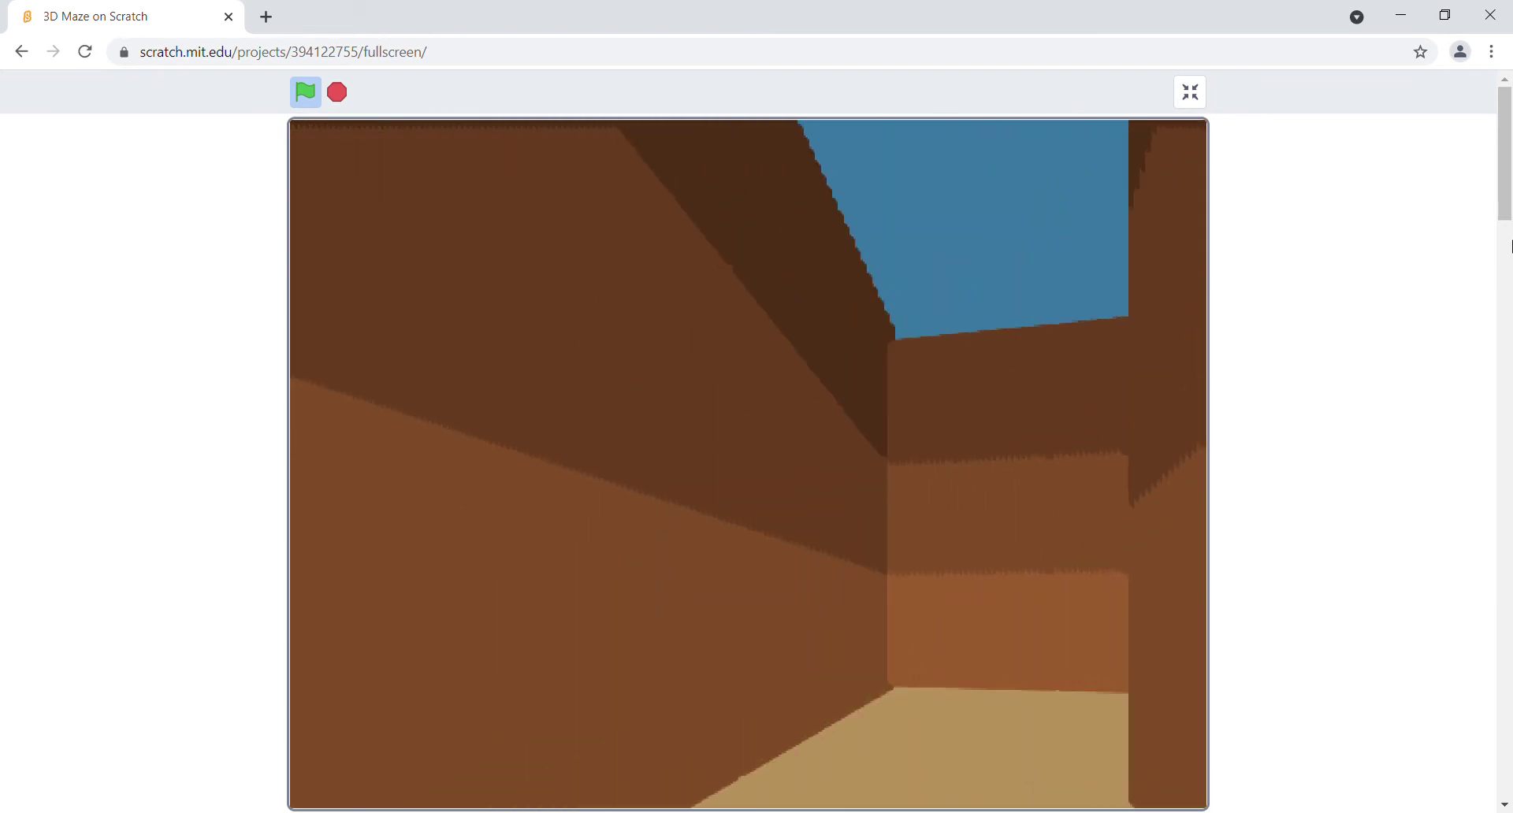
key("Up")
key("Right")
key("Right")
key("Right")
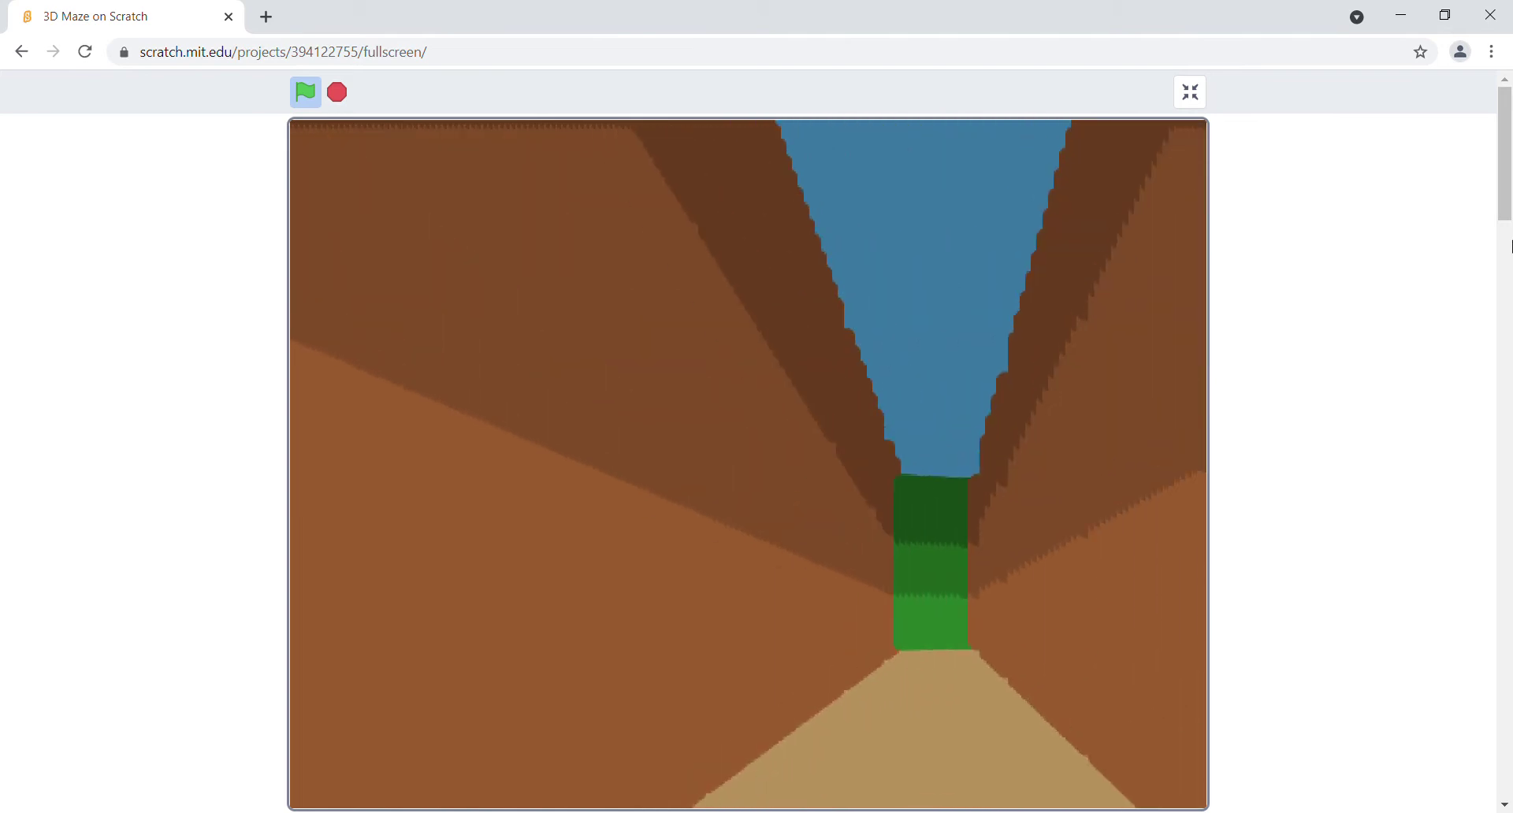
Walk up to the green block and turn to face the long corridor
key("Up")
key("Up")
key("Left")
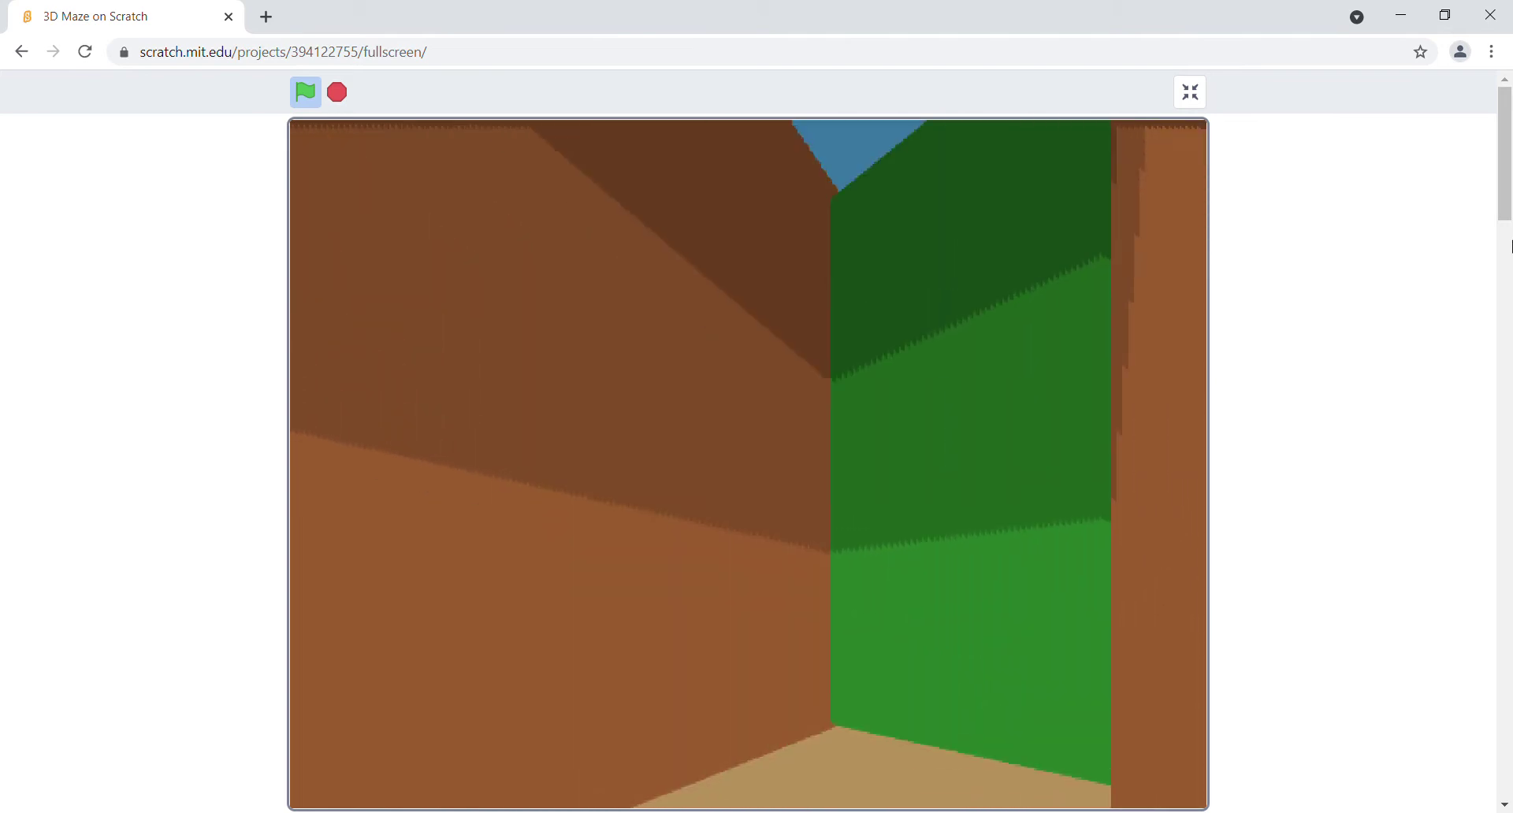
key("Up")
key("Left")
key("Left")
key("Up")
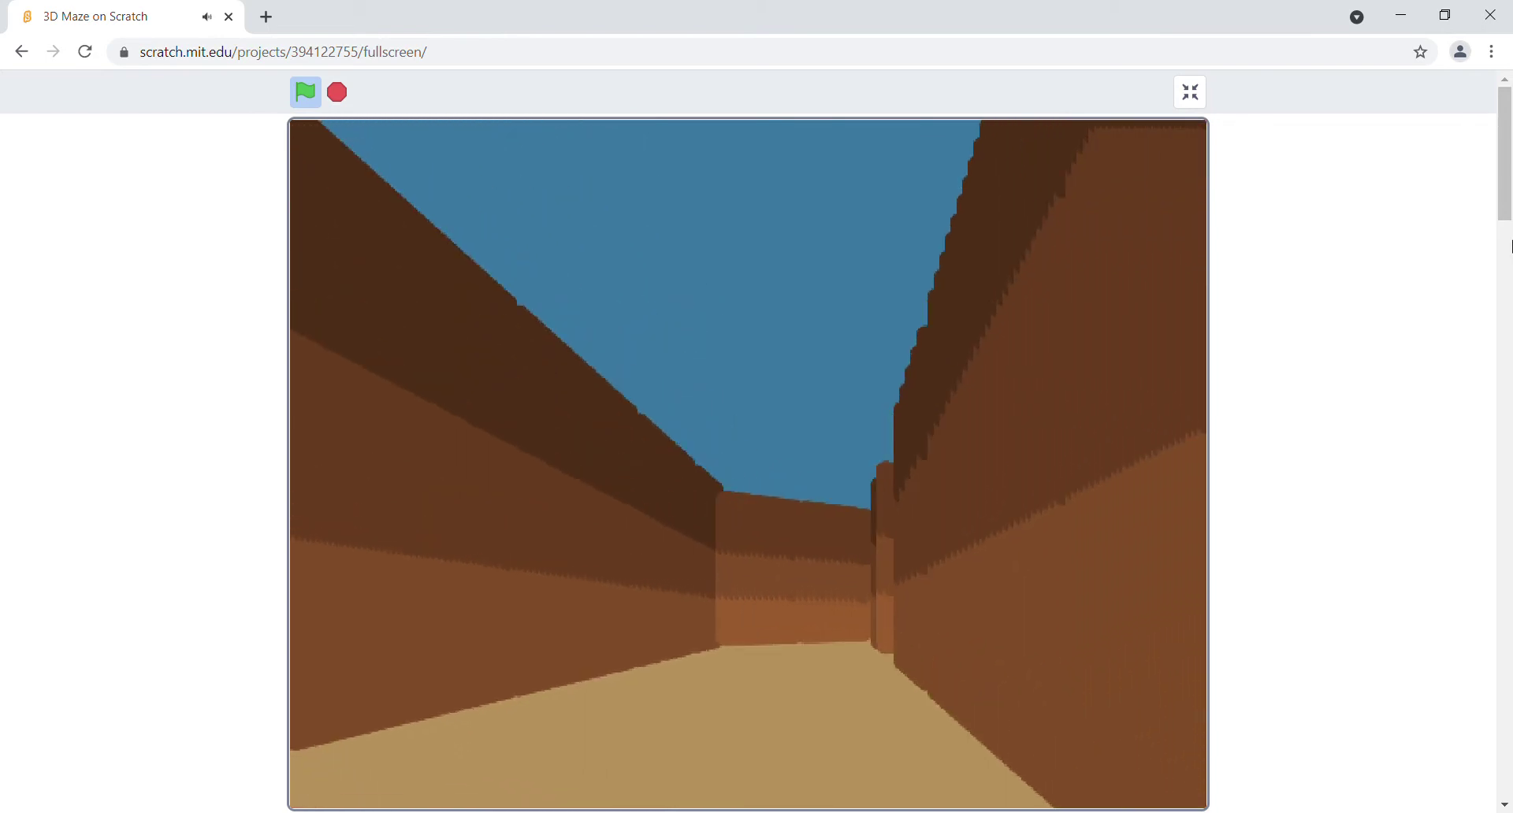
Walk down the corridor, turn left, and look toward the end wall
key("Left")
key("Up")
key("Left")
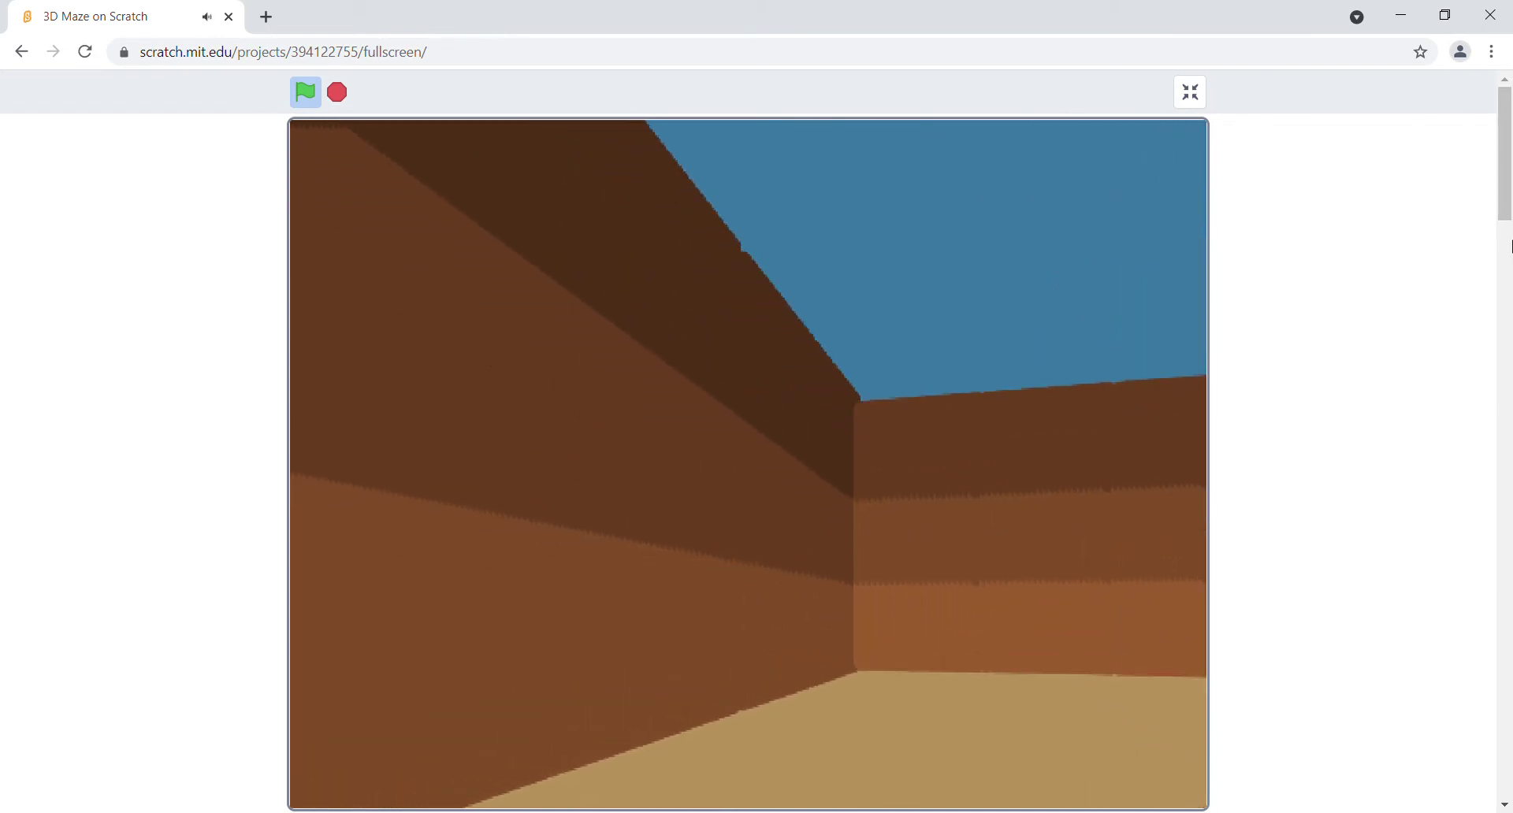
key("Left")
key("Up")
key("Right")
key("Right")
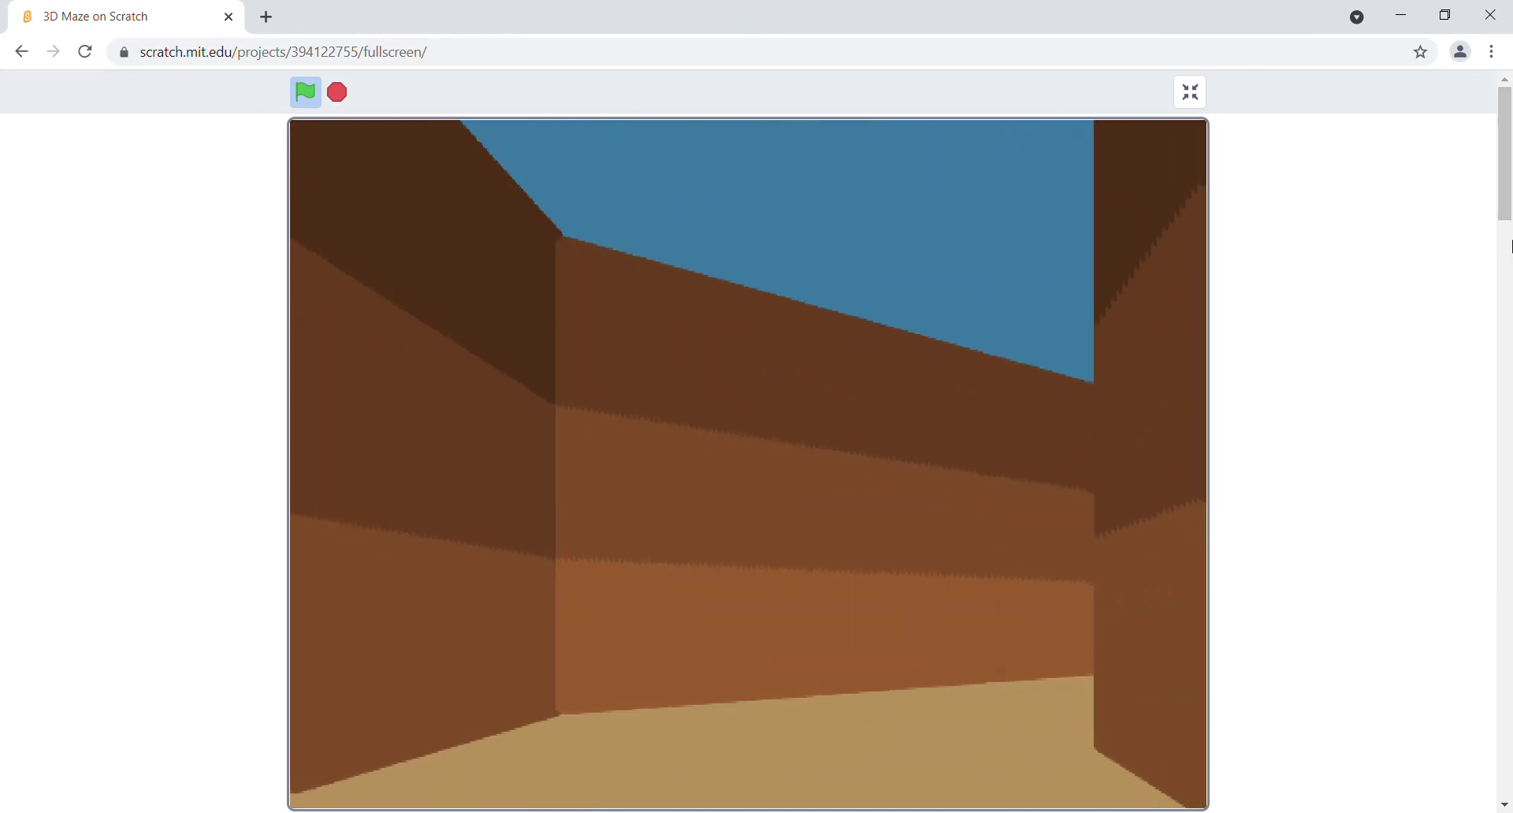
key("Right")
key("Right")
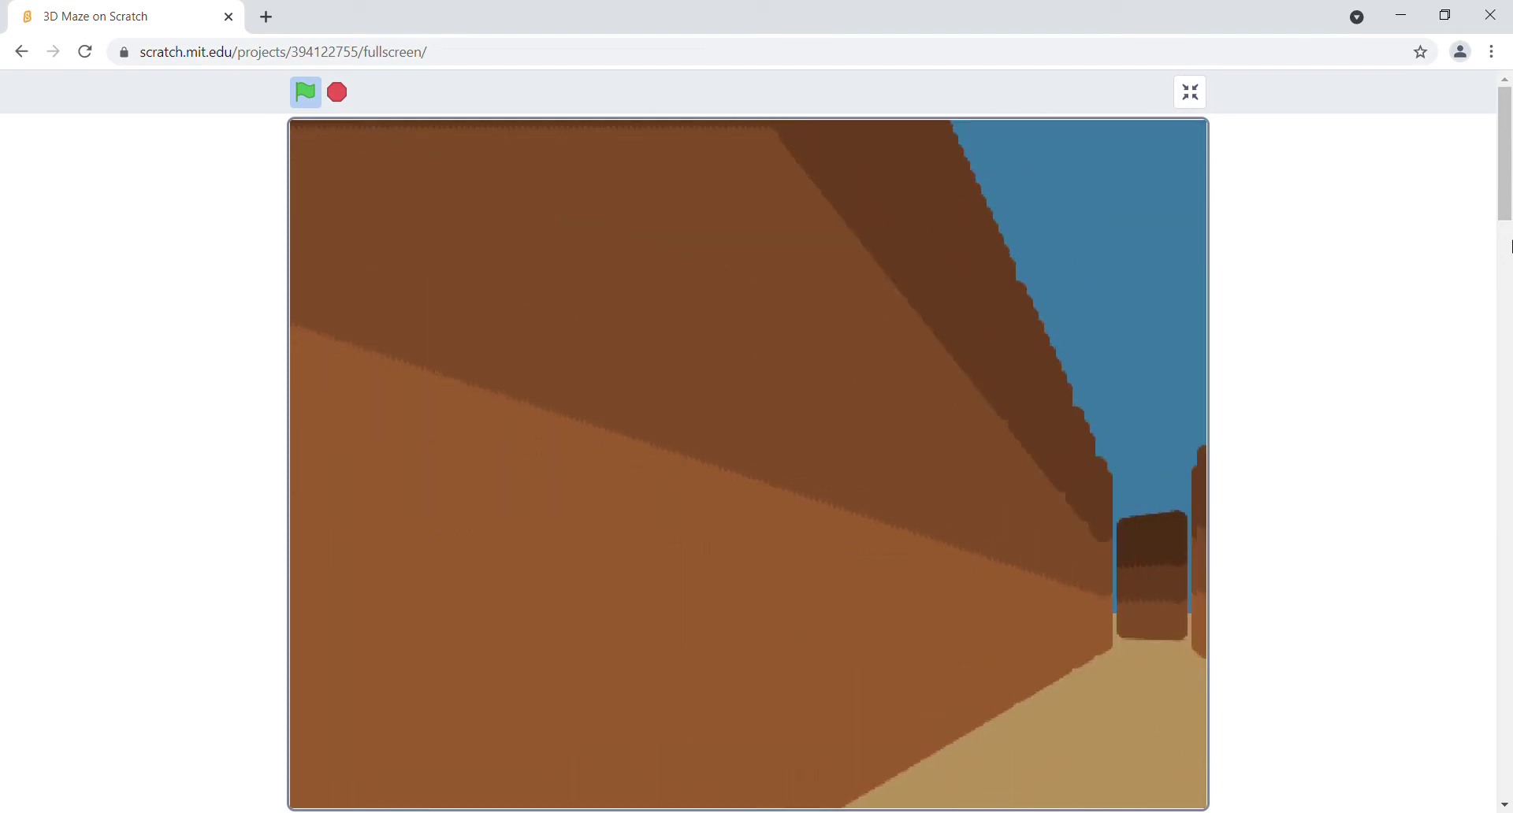
Advance around the corner into the next corridor and line up with the green wall
key("Up")
key("Up")
key("Right")
key("Right")
key("Left")
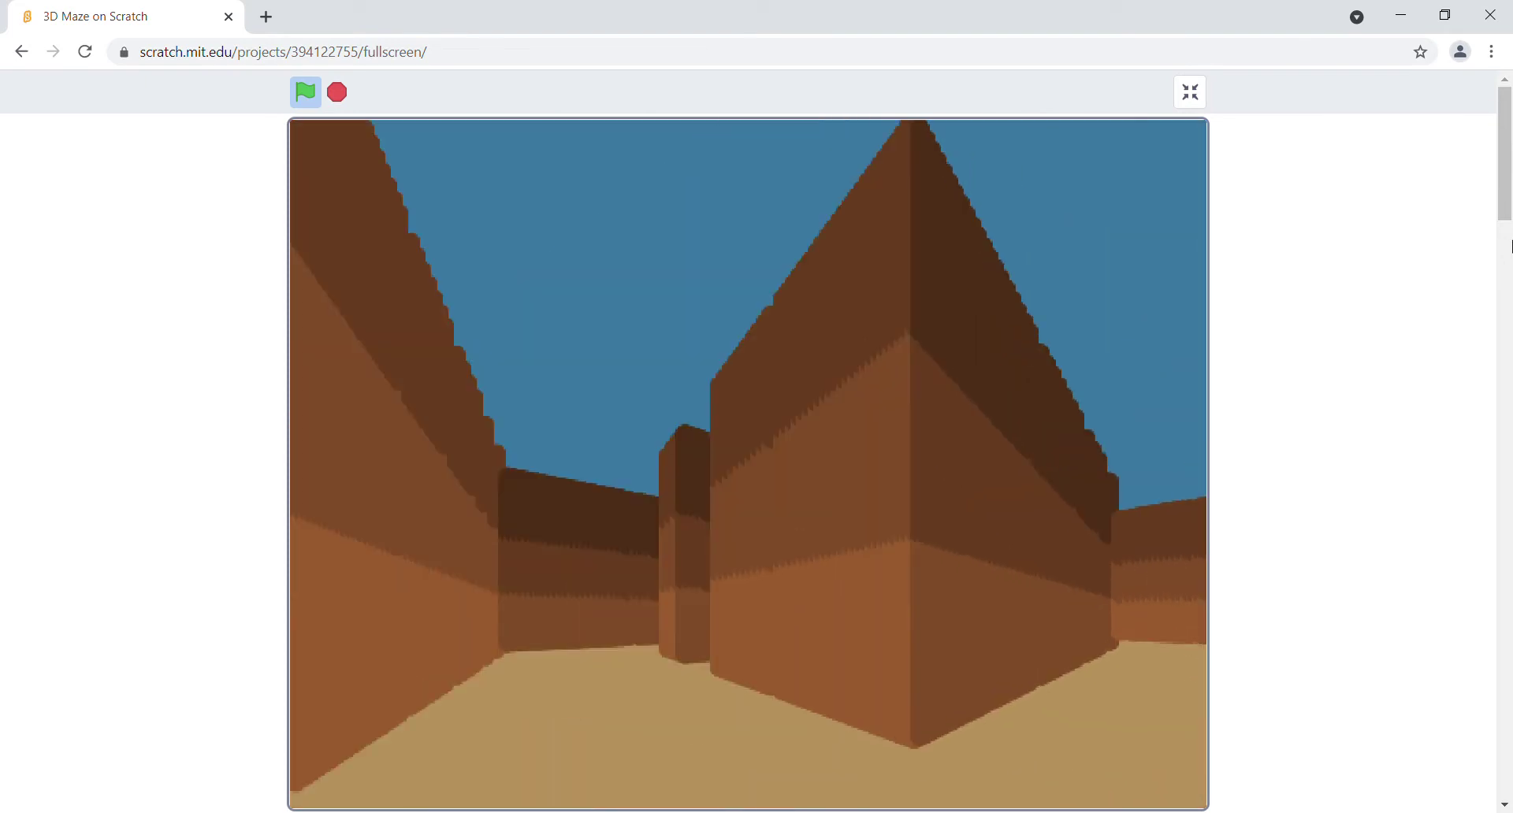
key("Left")
key("Left")
key("Up")
key("Up")
key("Right")
key("Right")
key("Right")
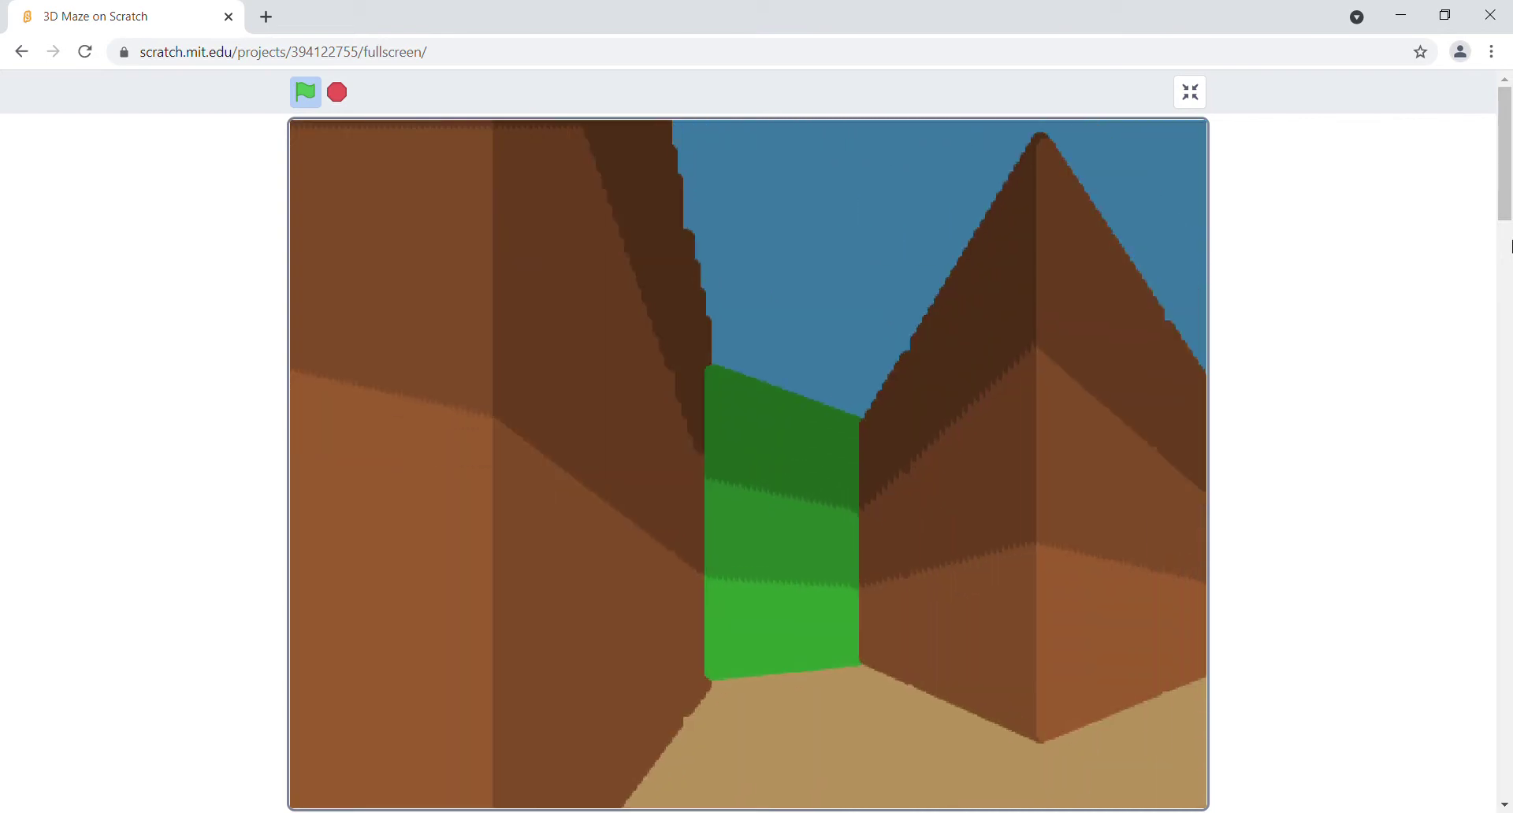
key("Up")
Turn left at the green wall, pass the red blocks, and walk along the brown wall
key("Up")
key("Left")
key("Left")
key("Up")
key("Right")
key("Right")
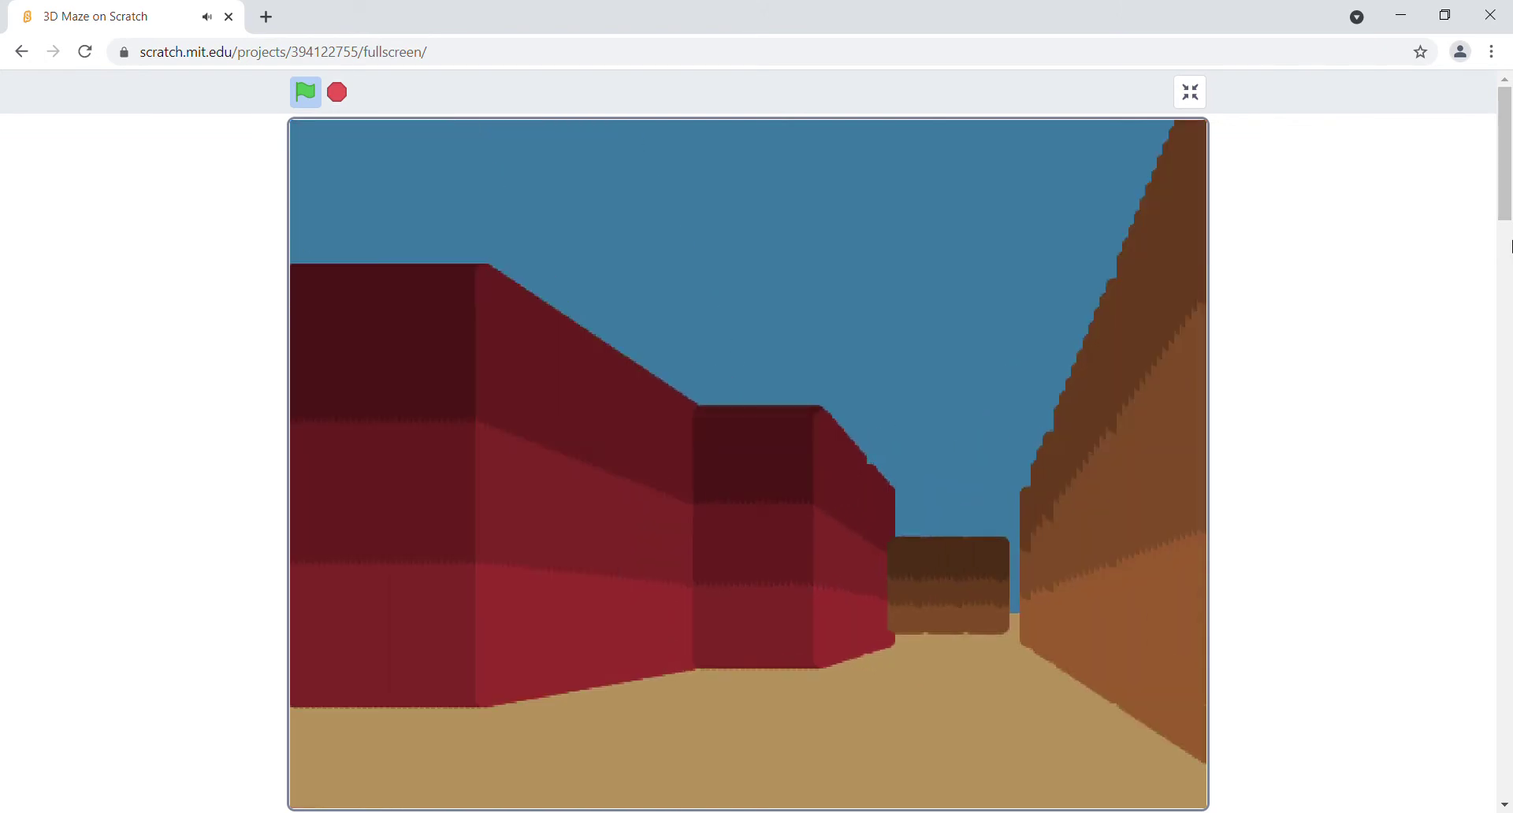
key("Left")
key("Left")
key("Up")
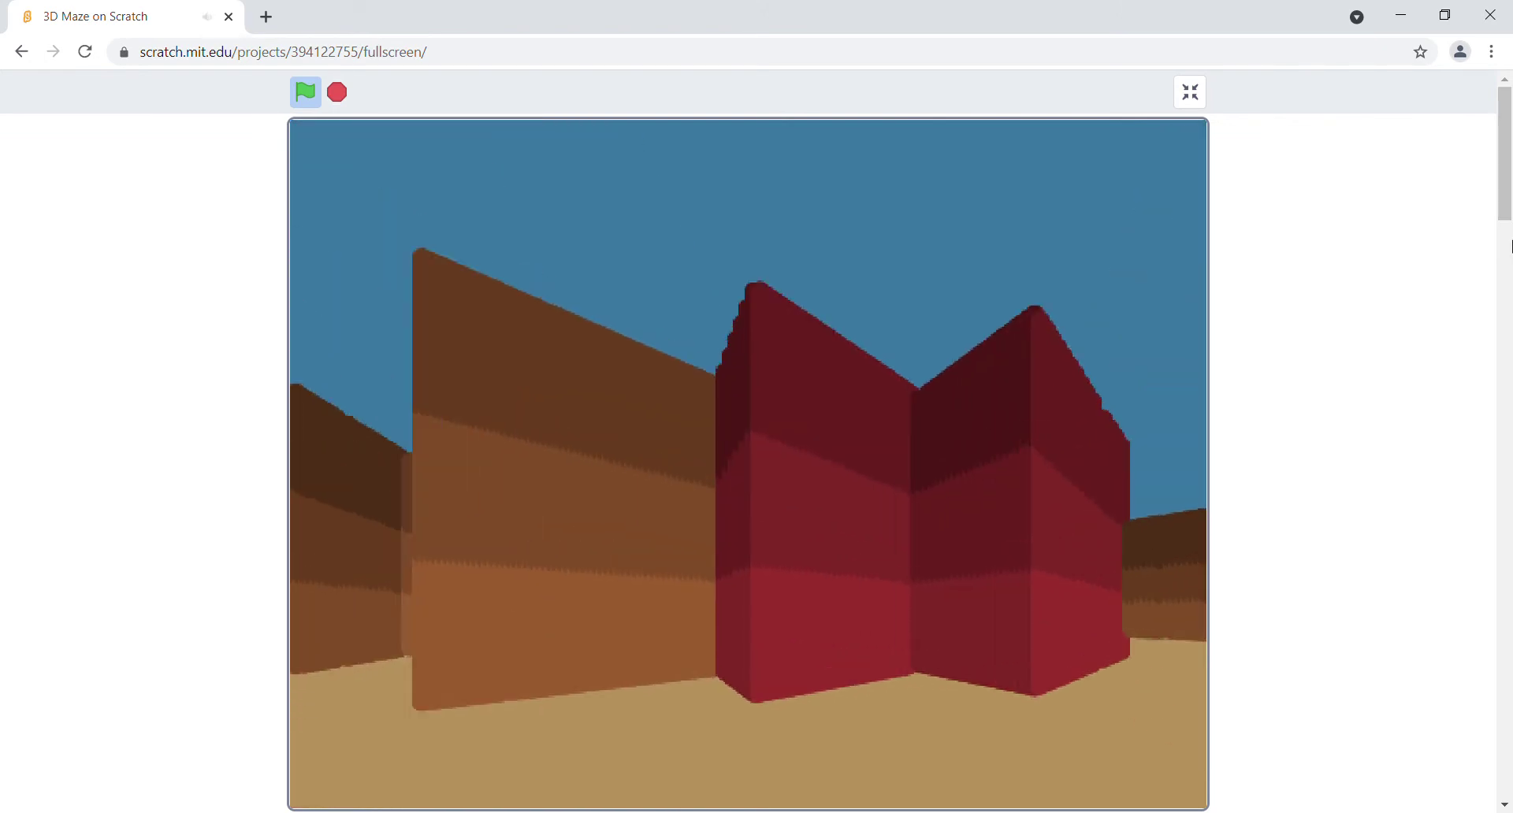
key("Left")
key("Up")
Back up, then move past the red blocks and along the red wall
key("Right")
key("Down")
key("Right")
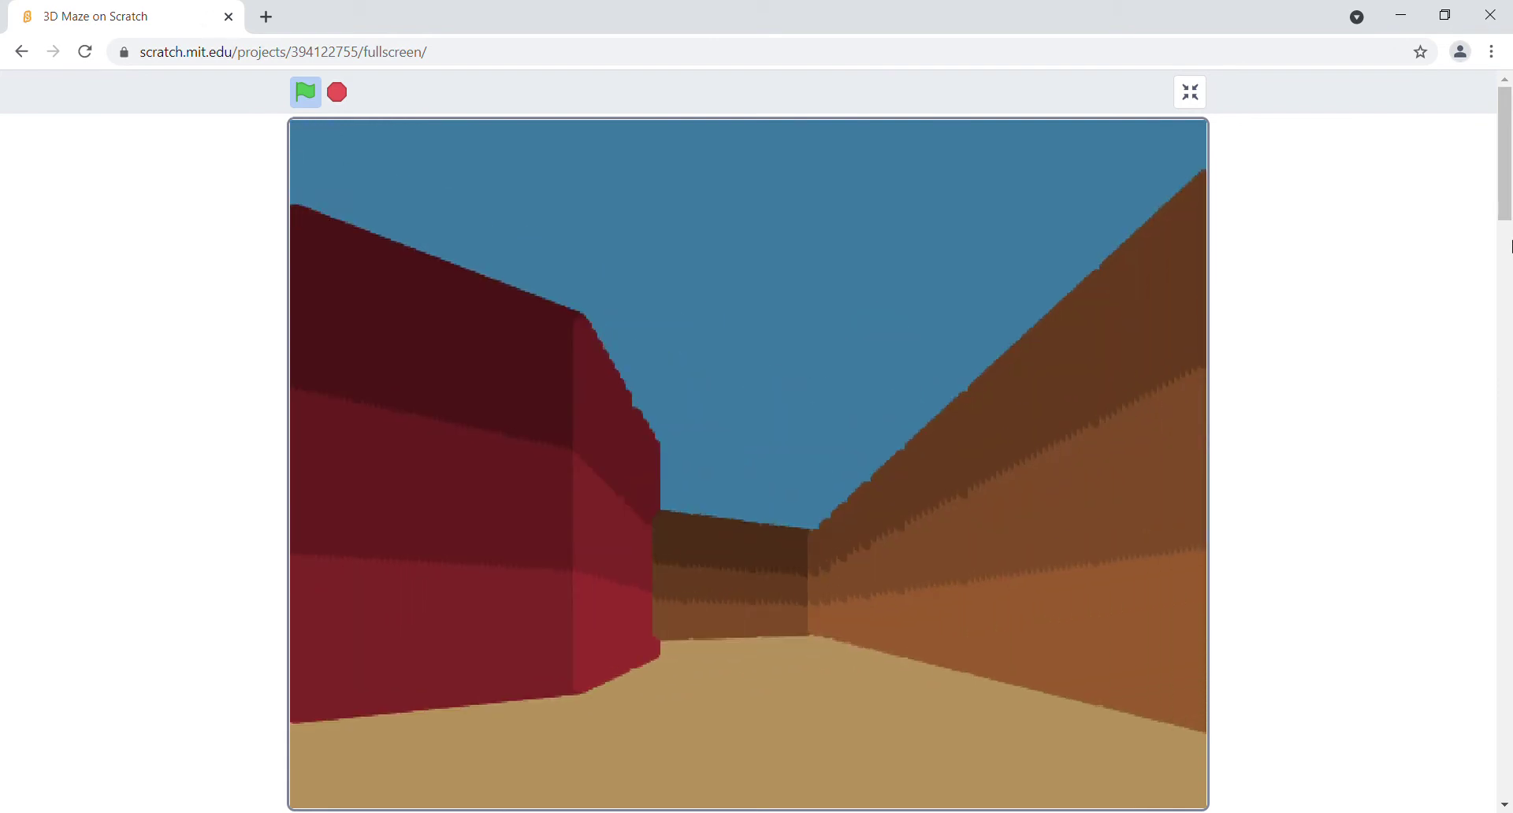
key("Up")
key("Up")
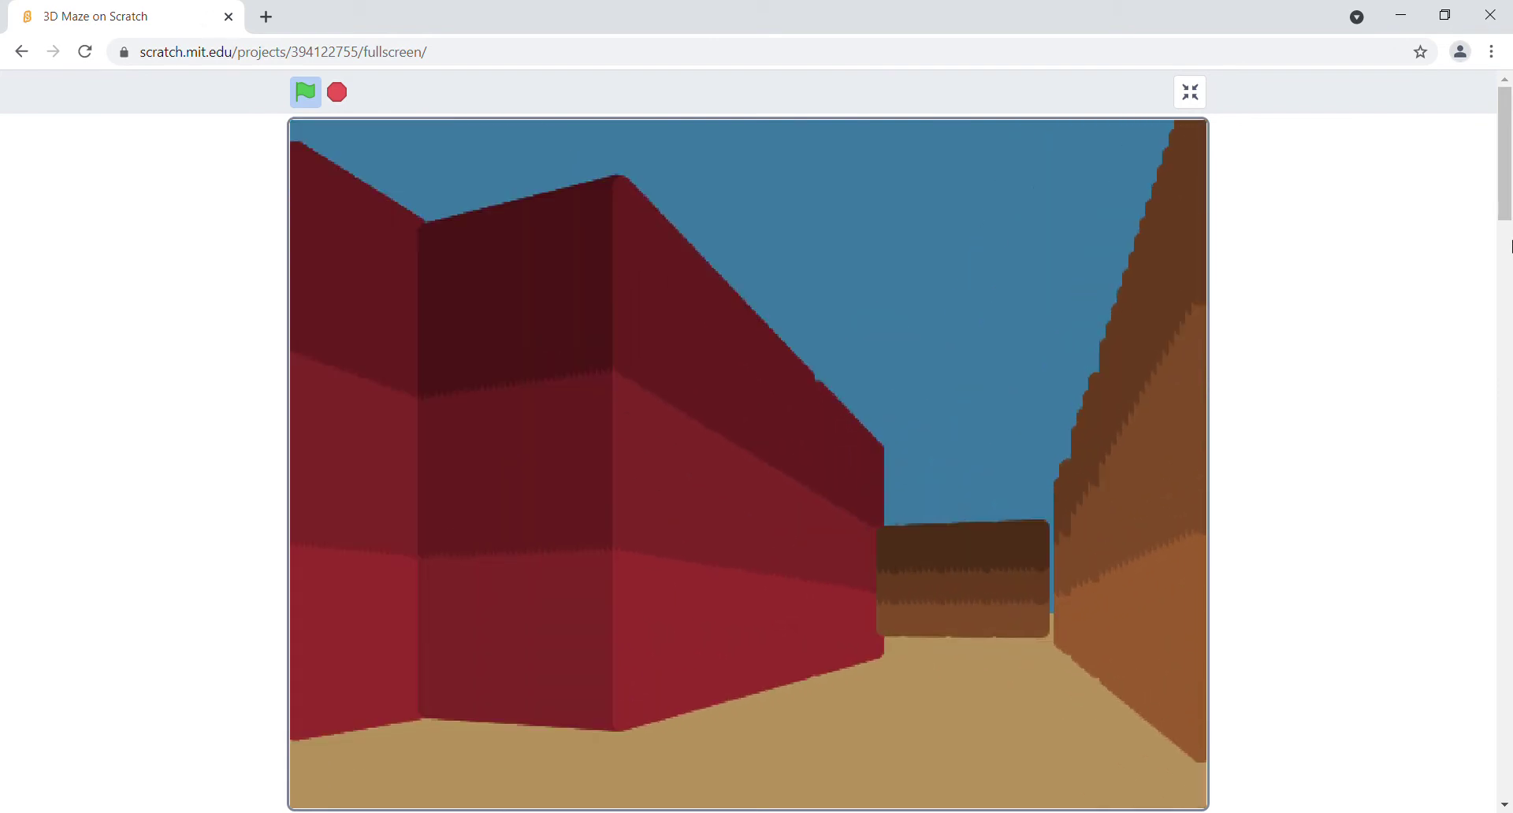
key("Right")
Round the brown corner and turn right into the long corridor
key("Up")
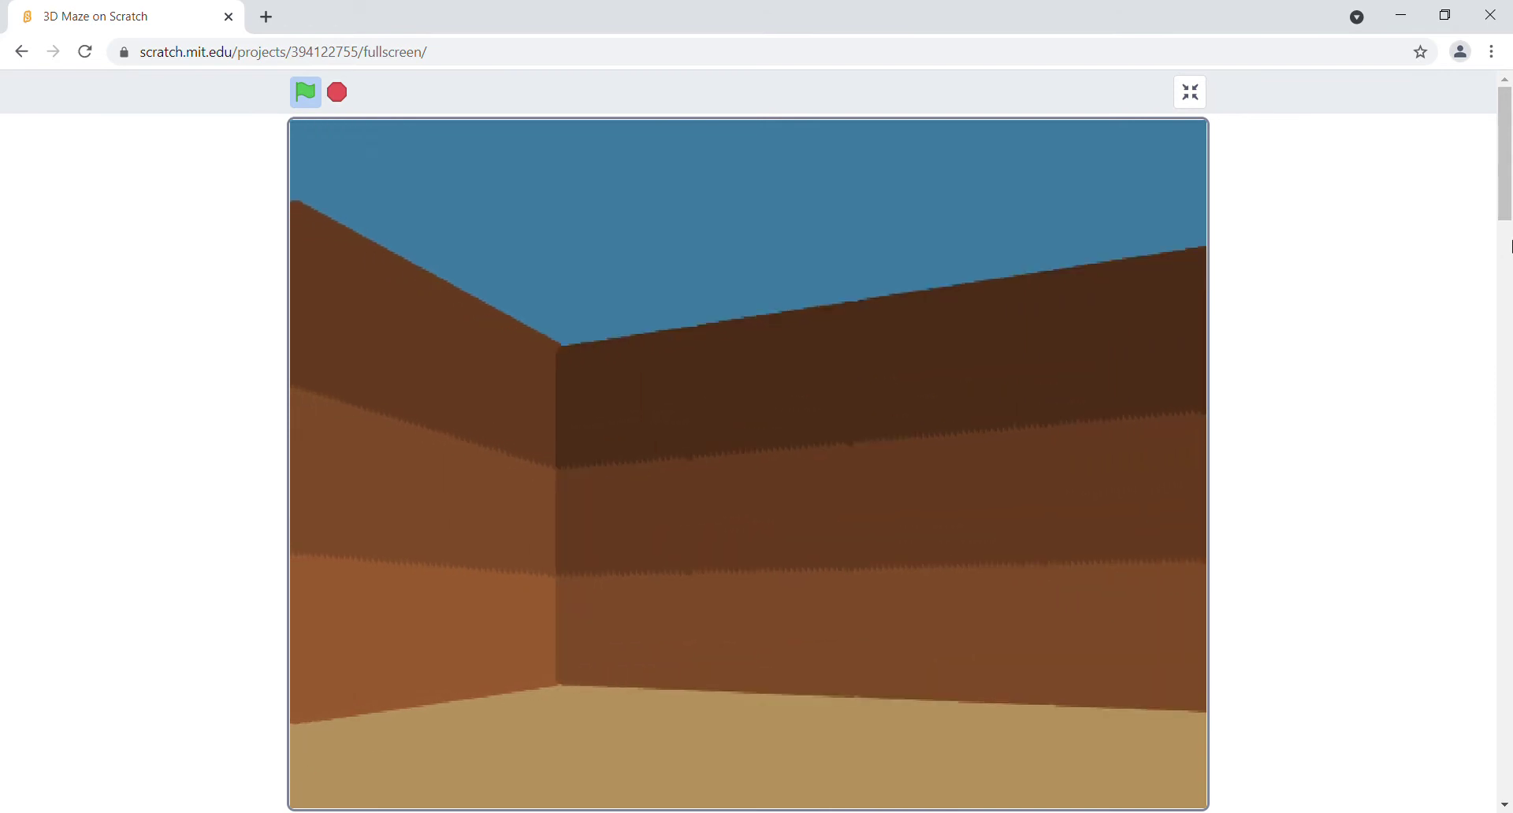
key("Left")
key("Right")
key("Up")
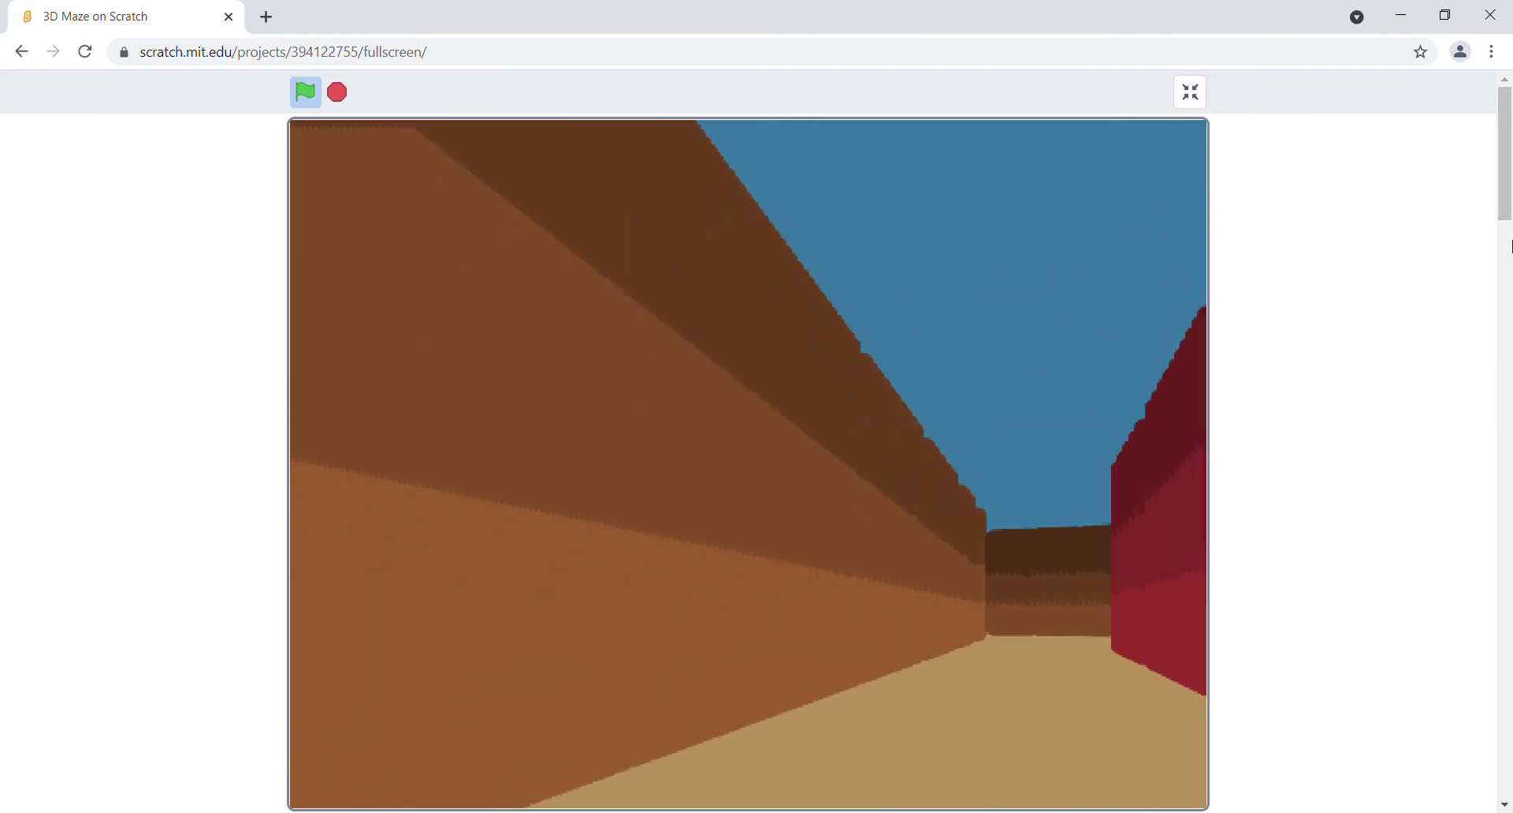
key("Right")
key("Up")
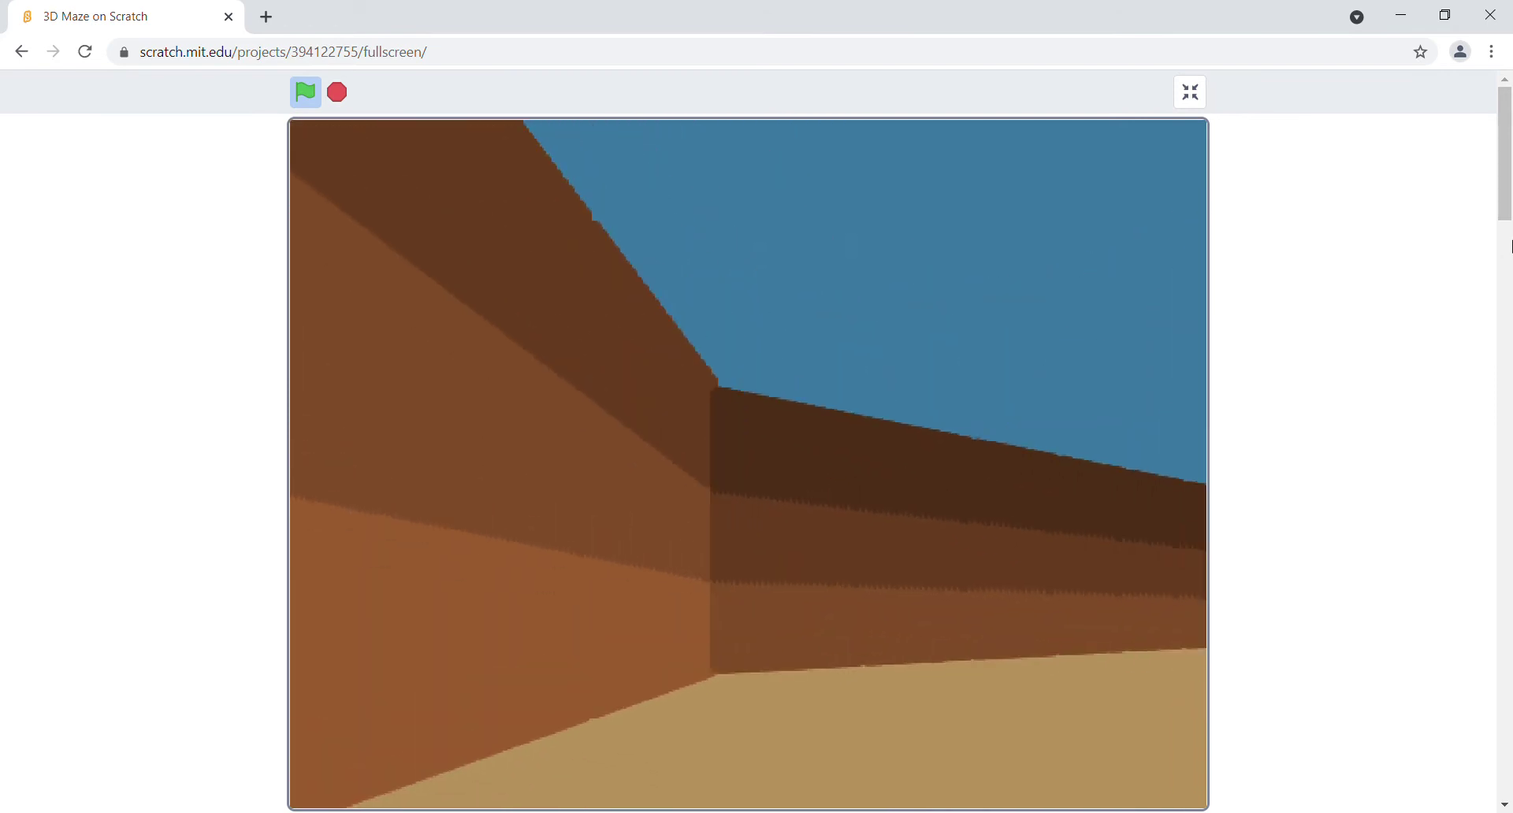
key("Right")
Follow the left wall past the red wall toward the opening
key("Right")
key("Left")
key("Up")
key("Right")
key("Right")
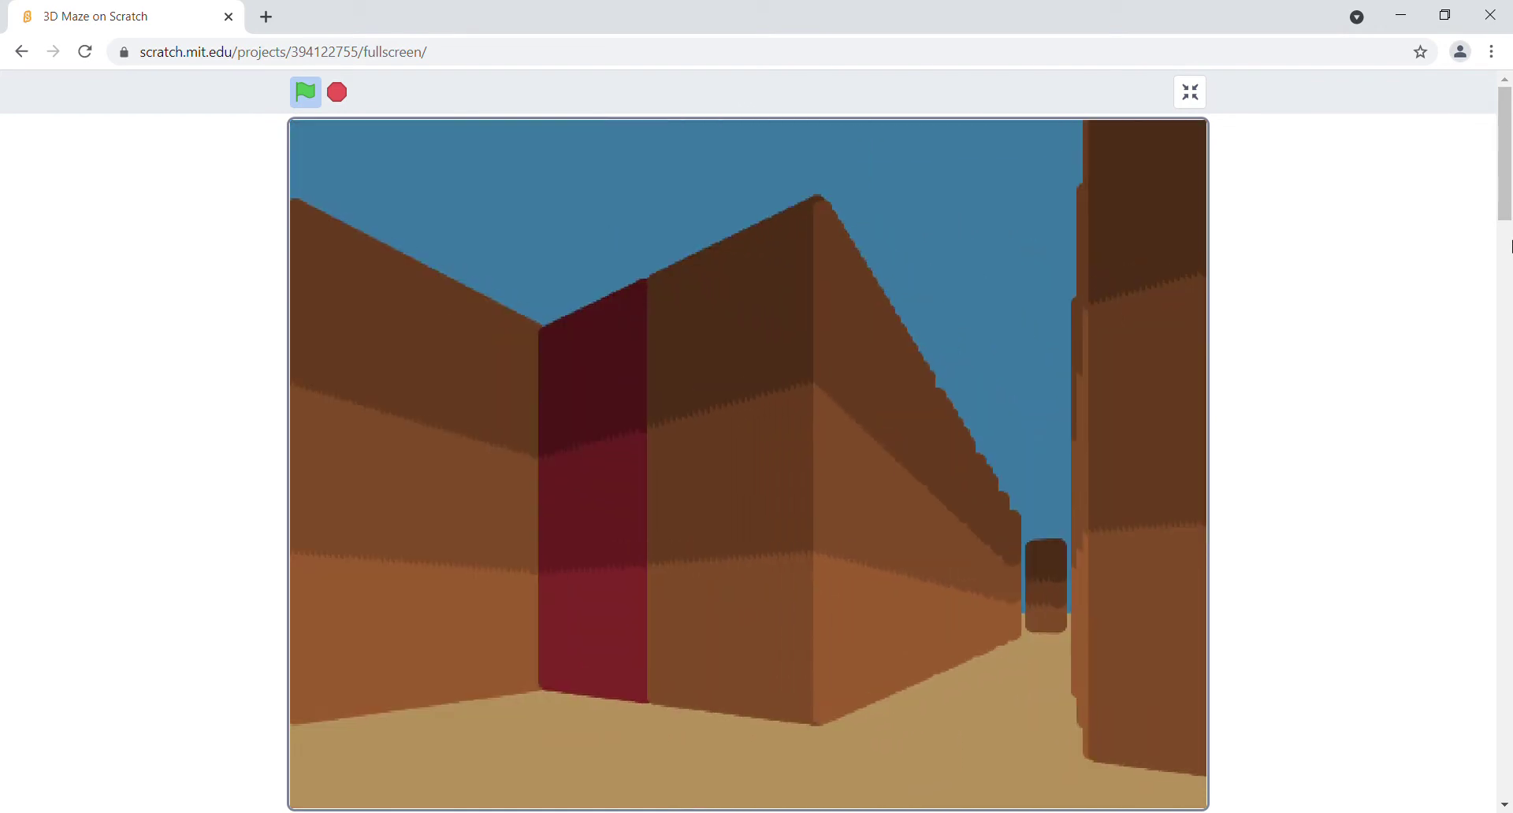
key("Left")
key("Up")
key("Left")
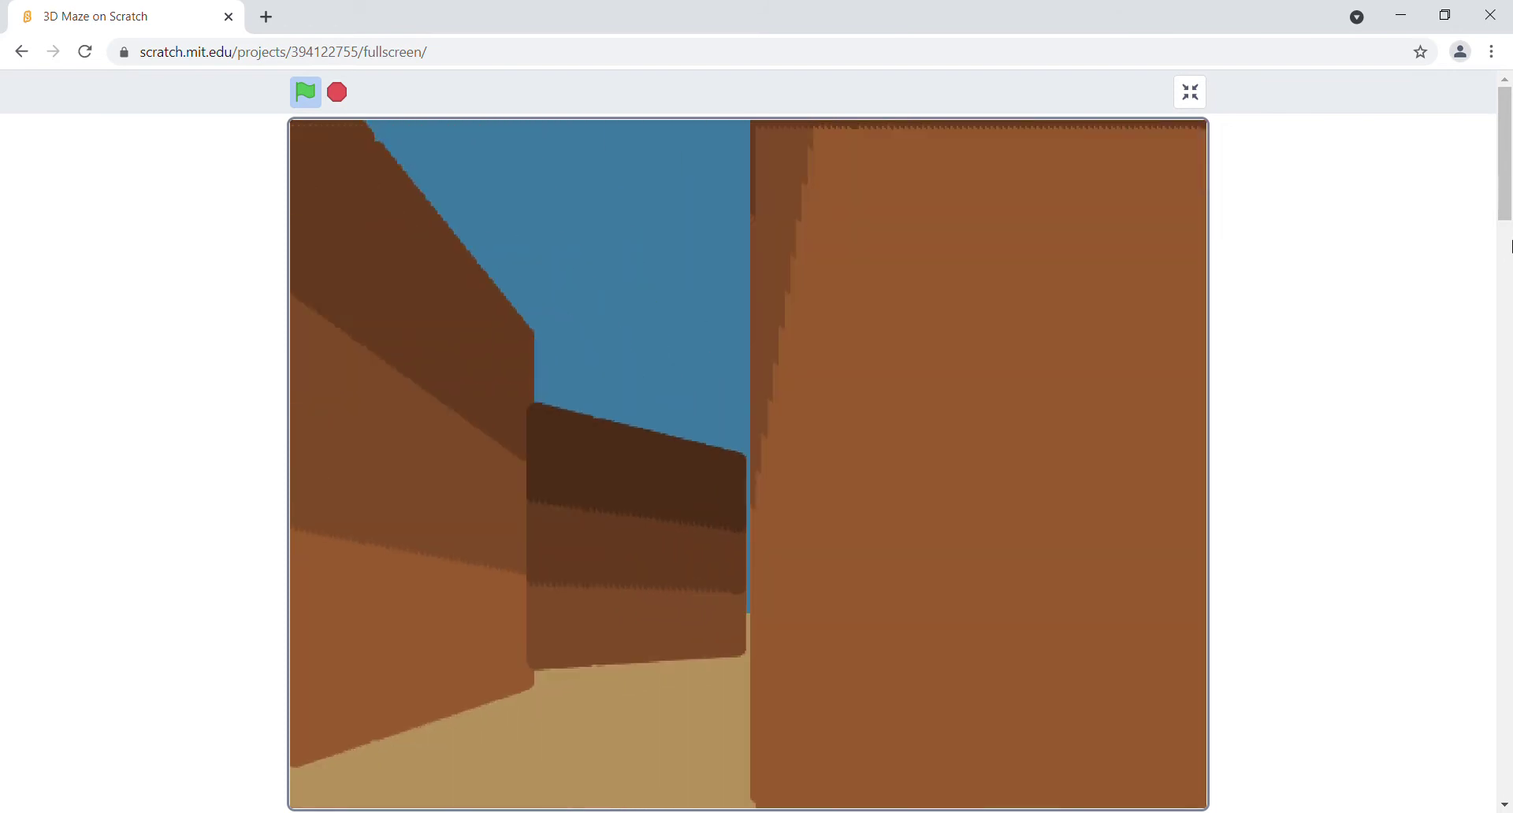
Face the long corridor and walk down it toward the green wall
key("Left")
key("Up")
key("Right")
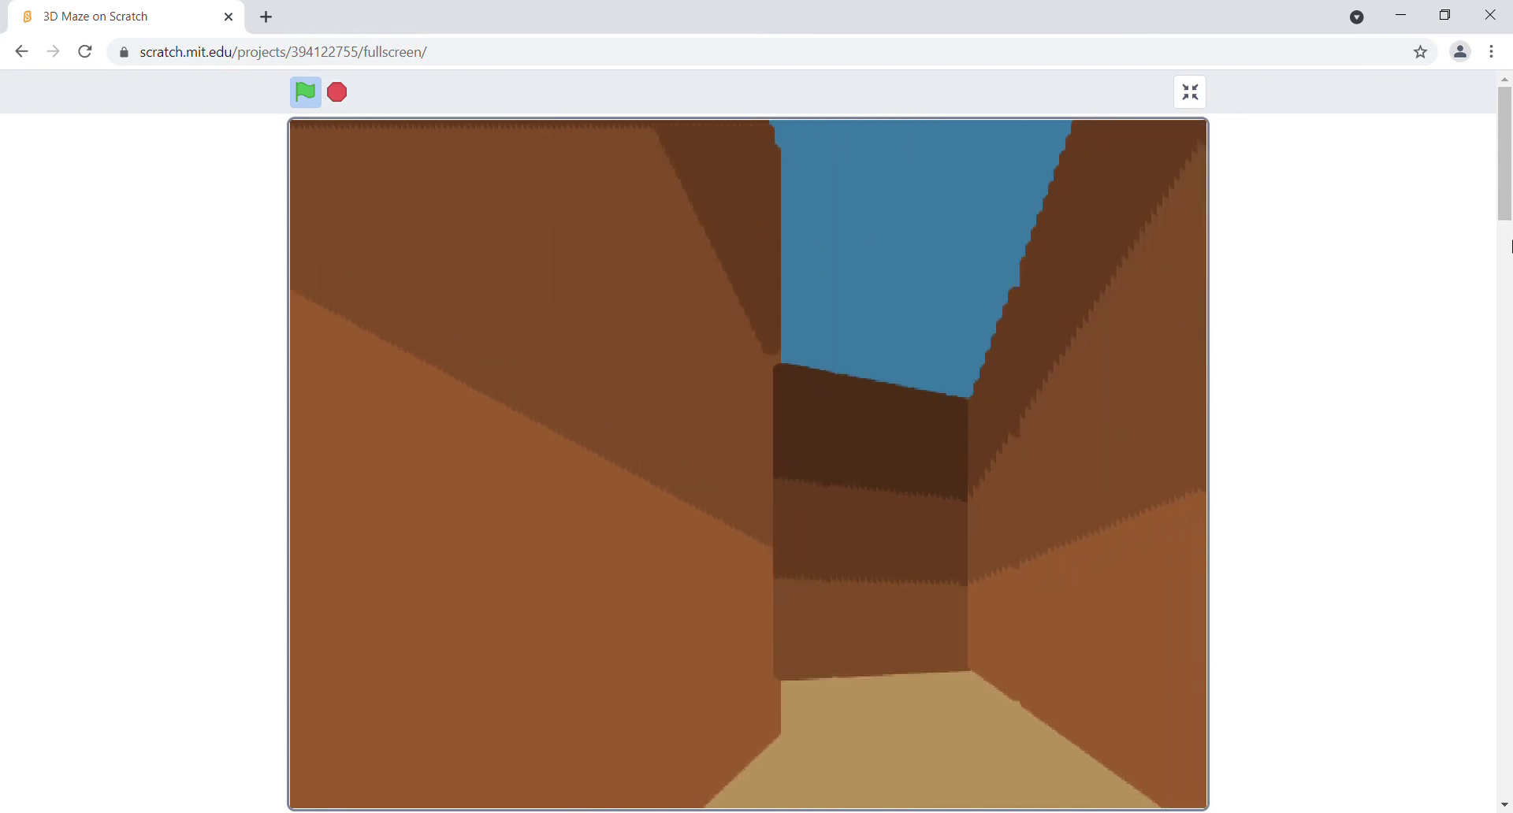
key("Left")
key("Up")
key("Left")
key("Up")
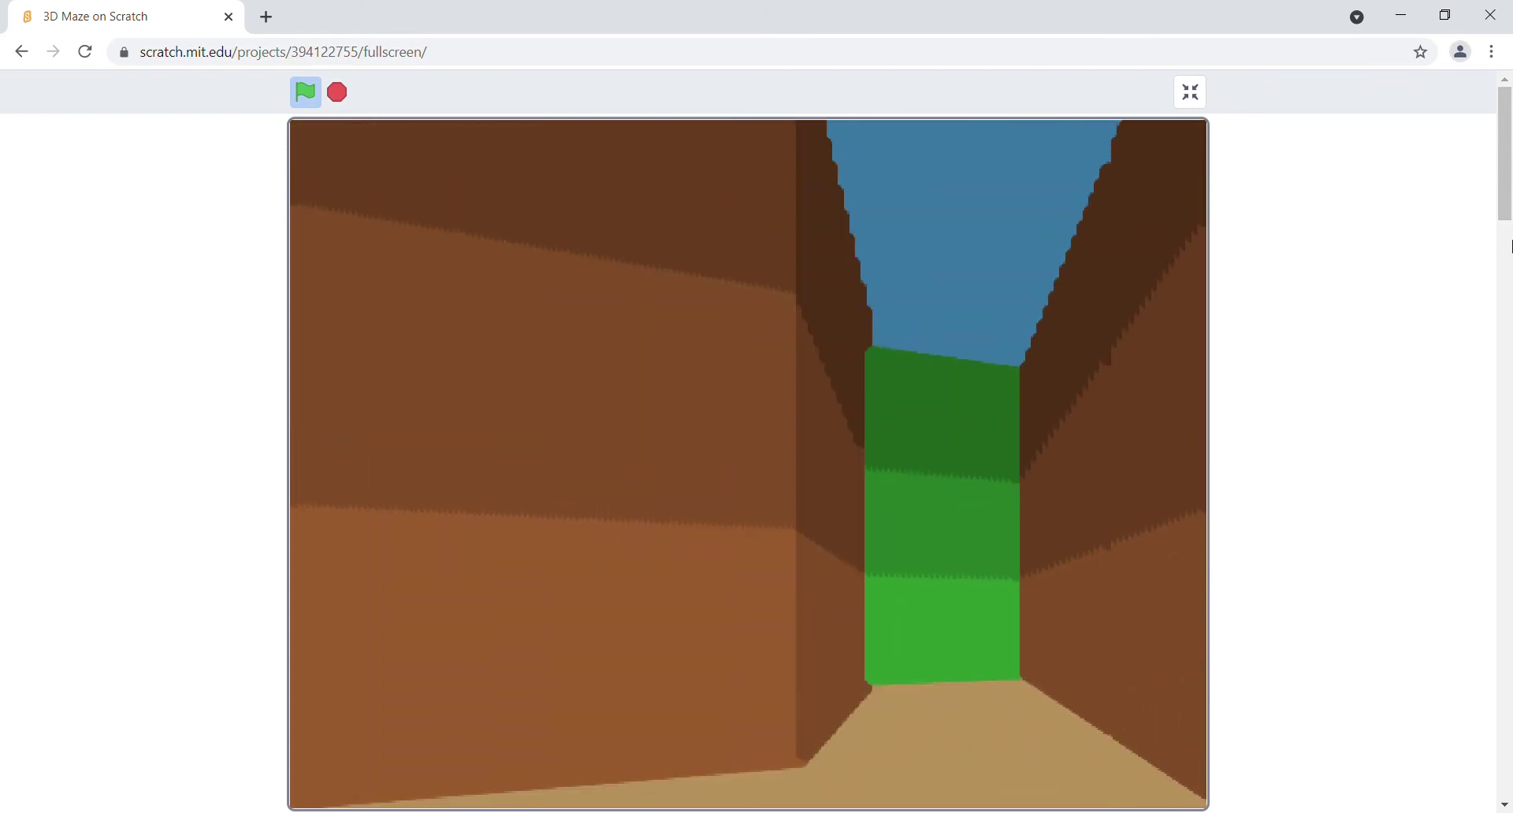
key("Up")
Centre the green wall, then turn right at the junction into the side passage
key("Left")
key("Right")
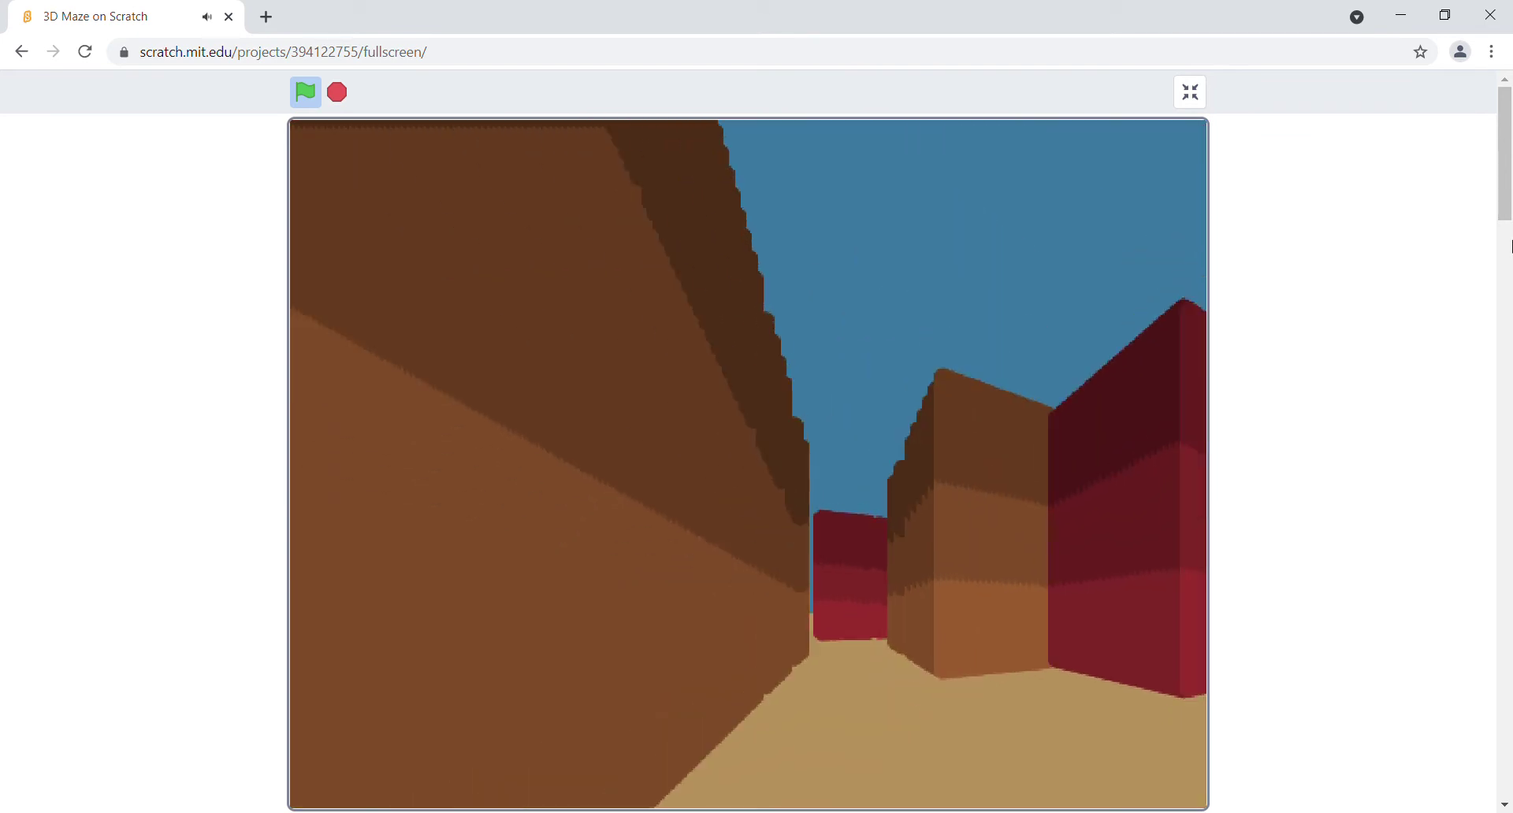
key("Right")
key("Left")
key("Left")
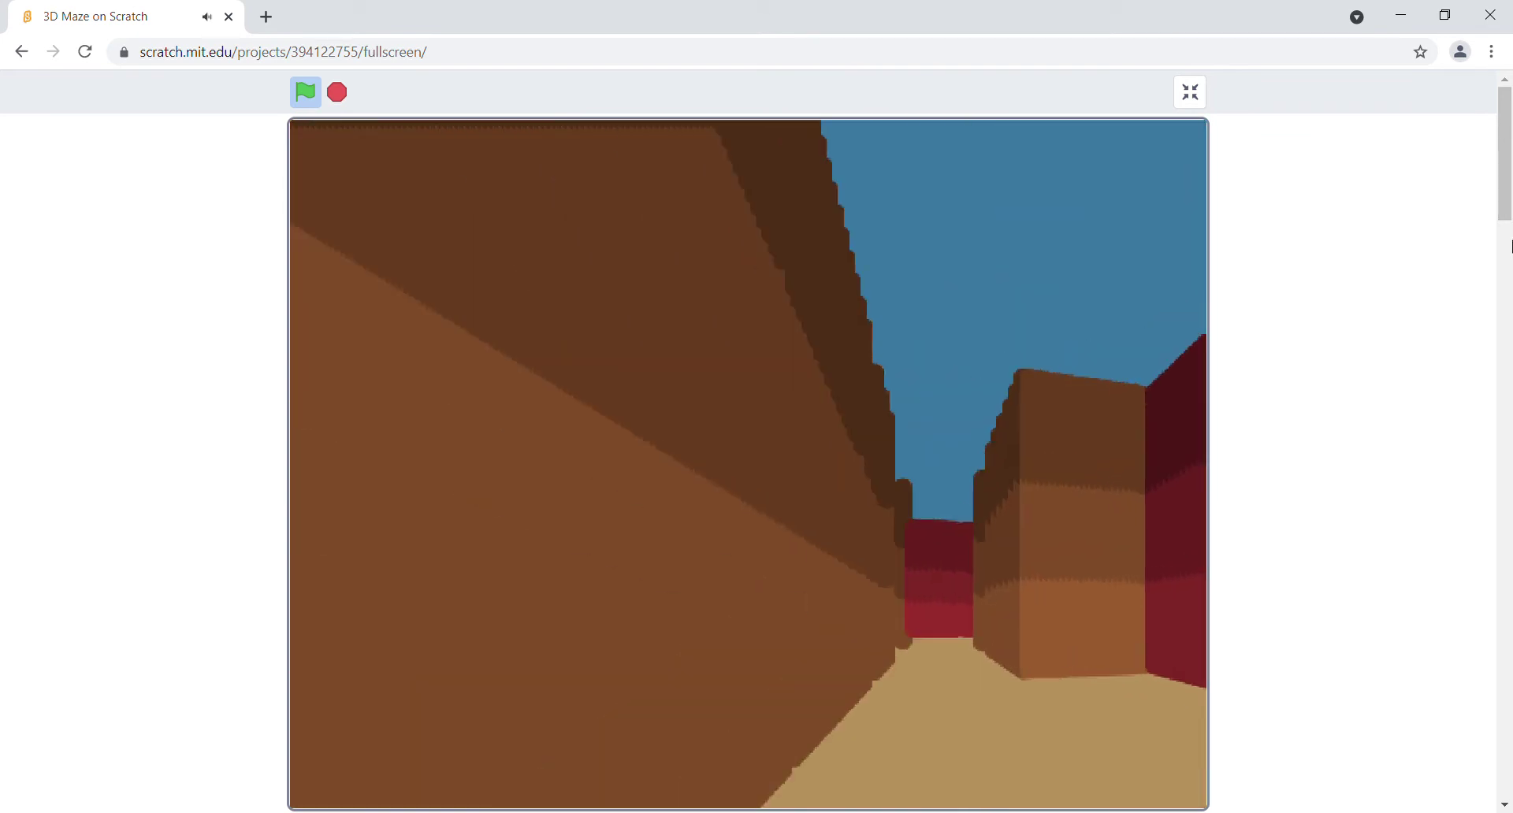
key("Right")
key("Up")
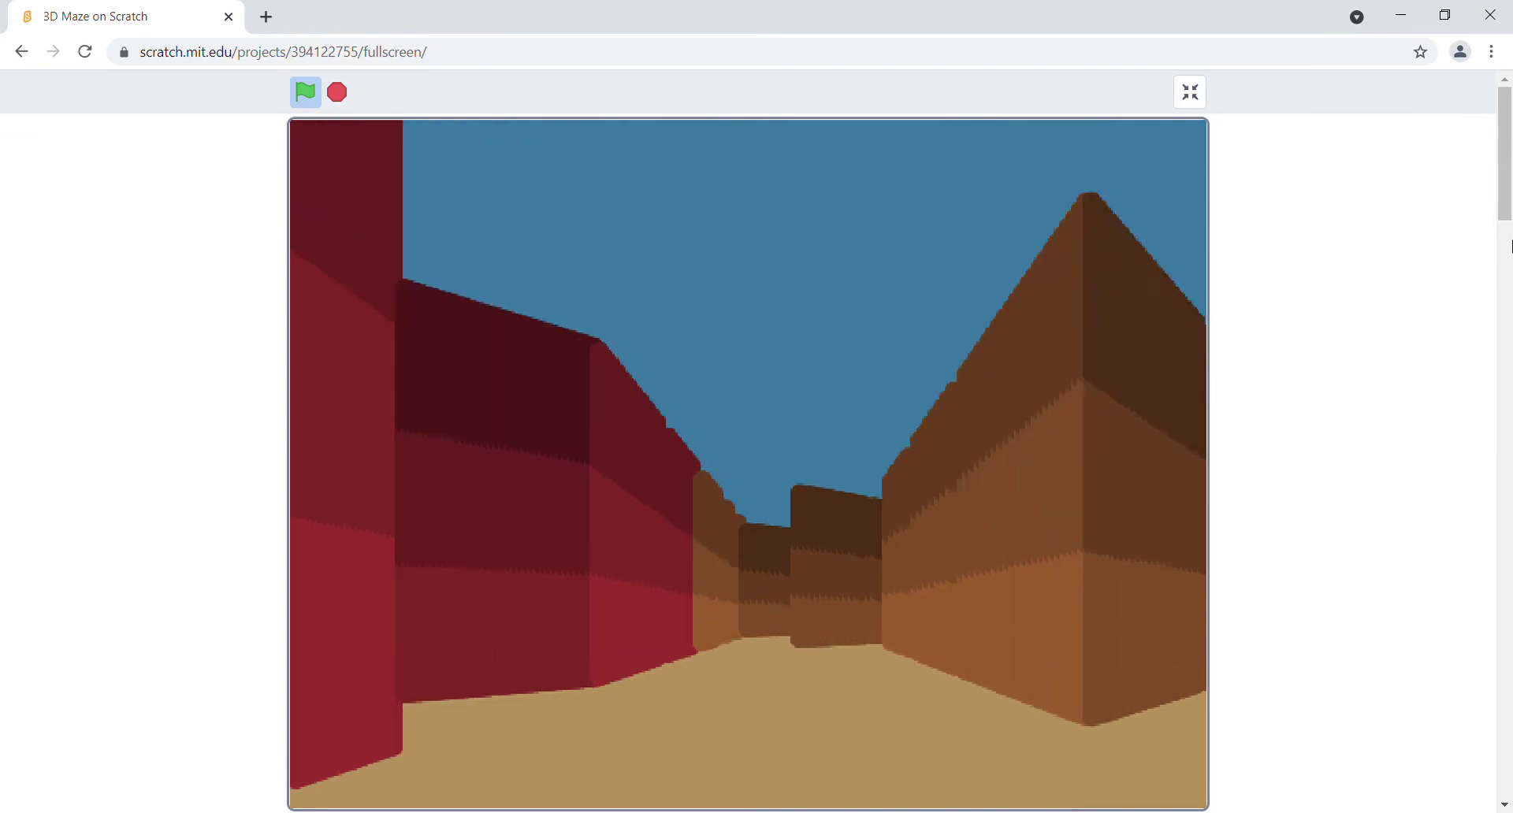
Move along the red wall, round the brown corner, and line up with the red corridor
key("Left")
key("Up")
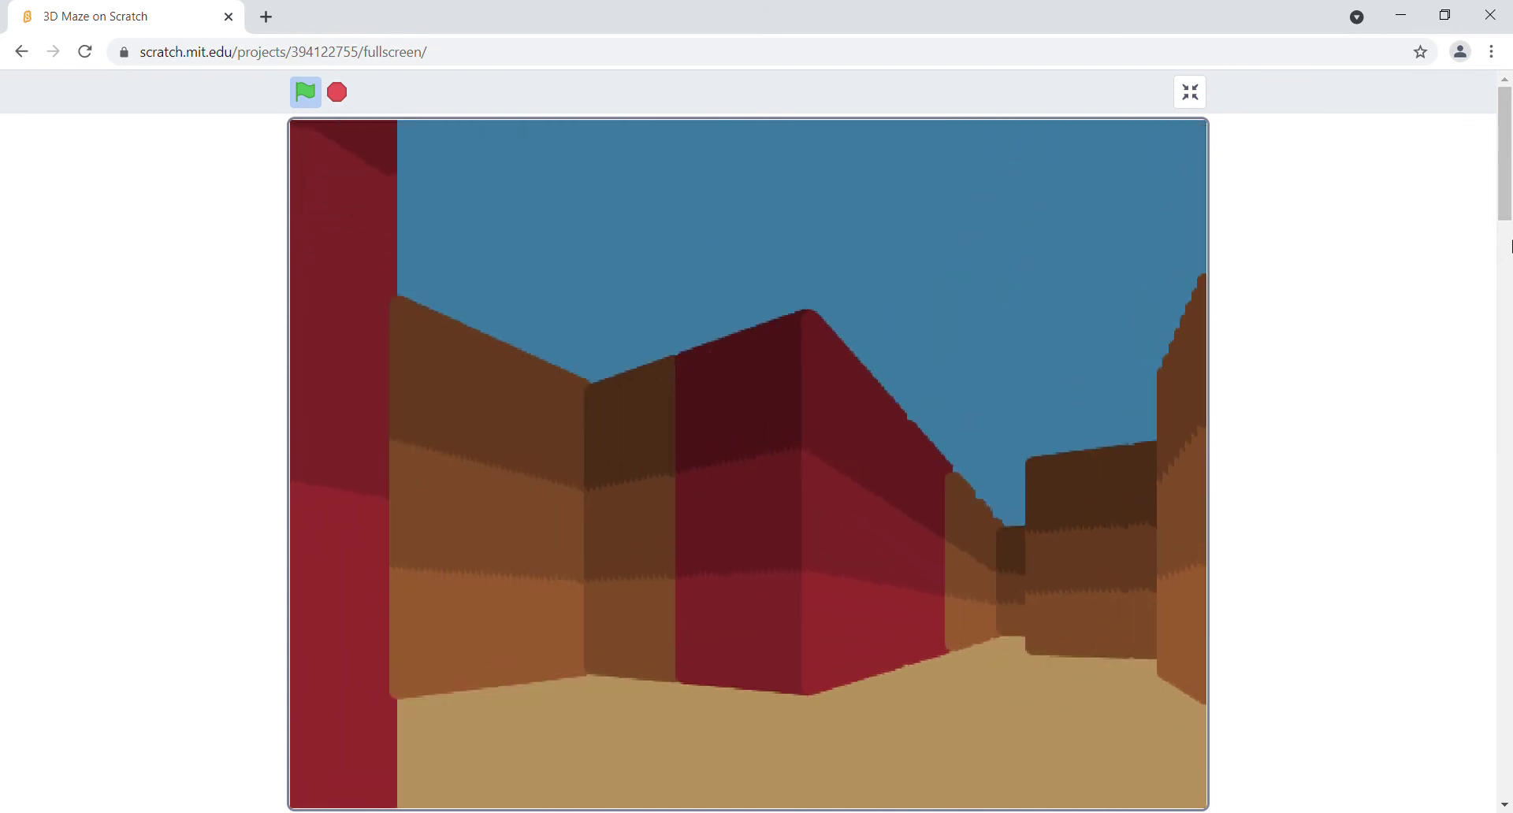
key("Right")
key("Right")
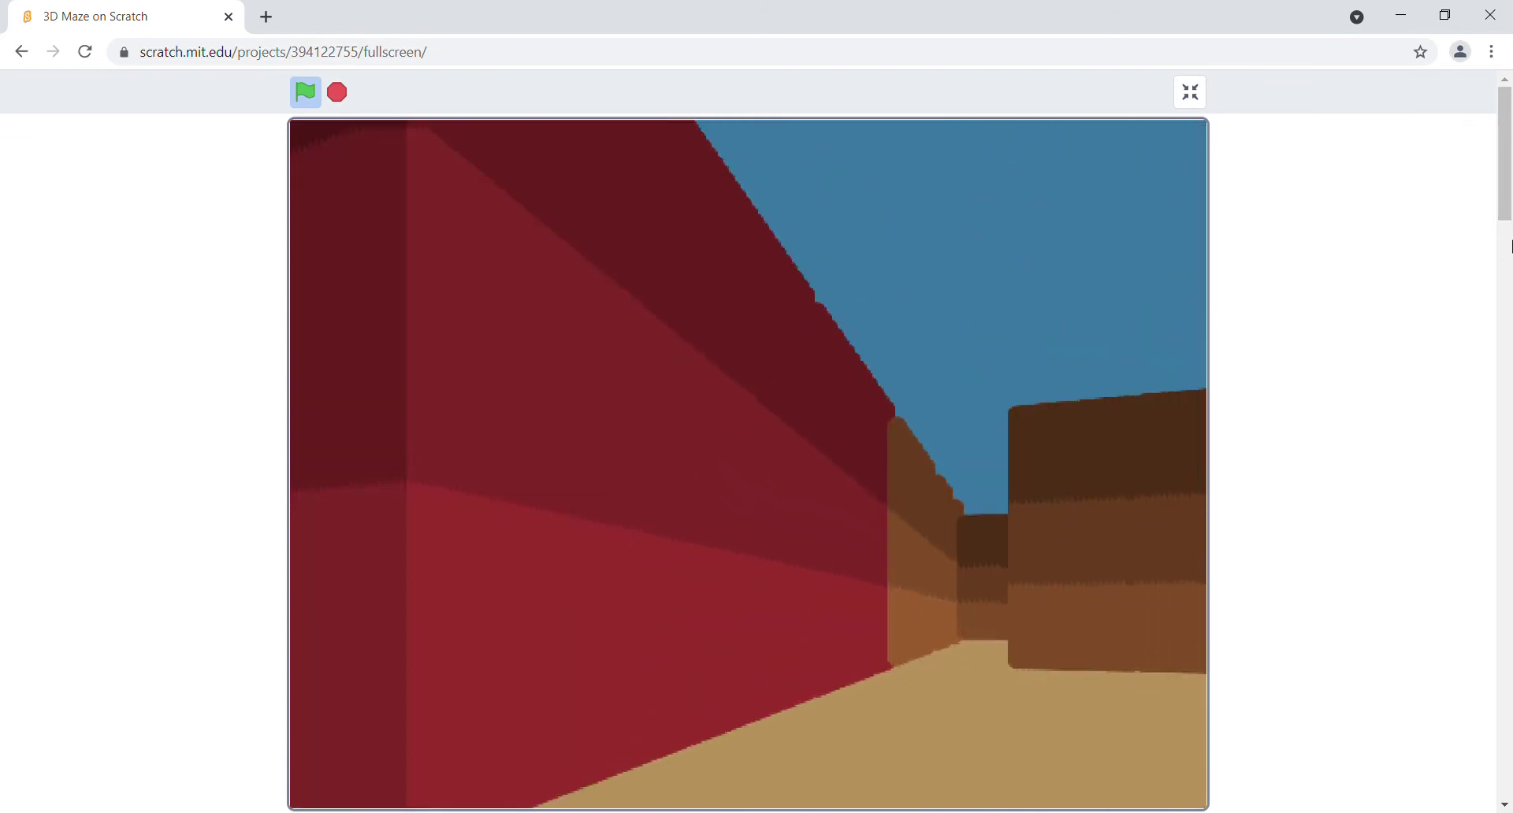
key("Left")
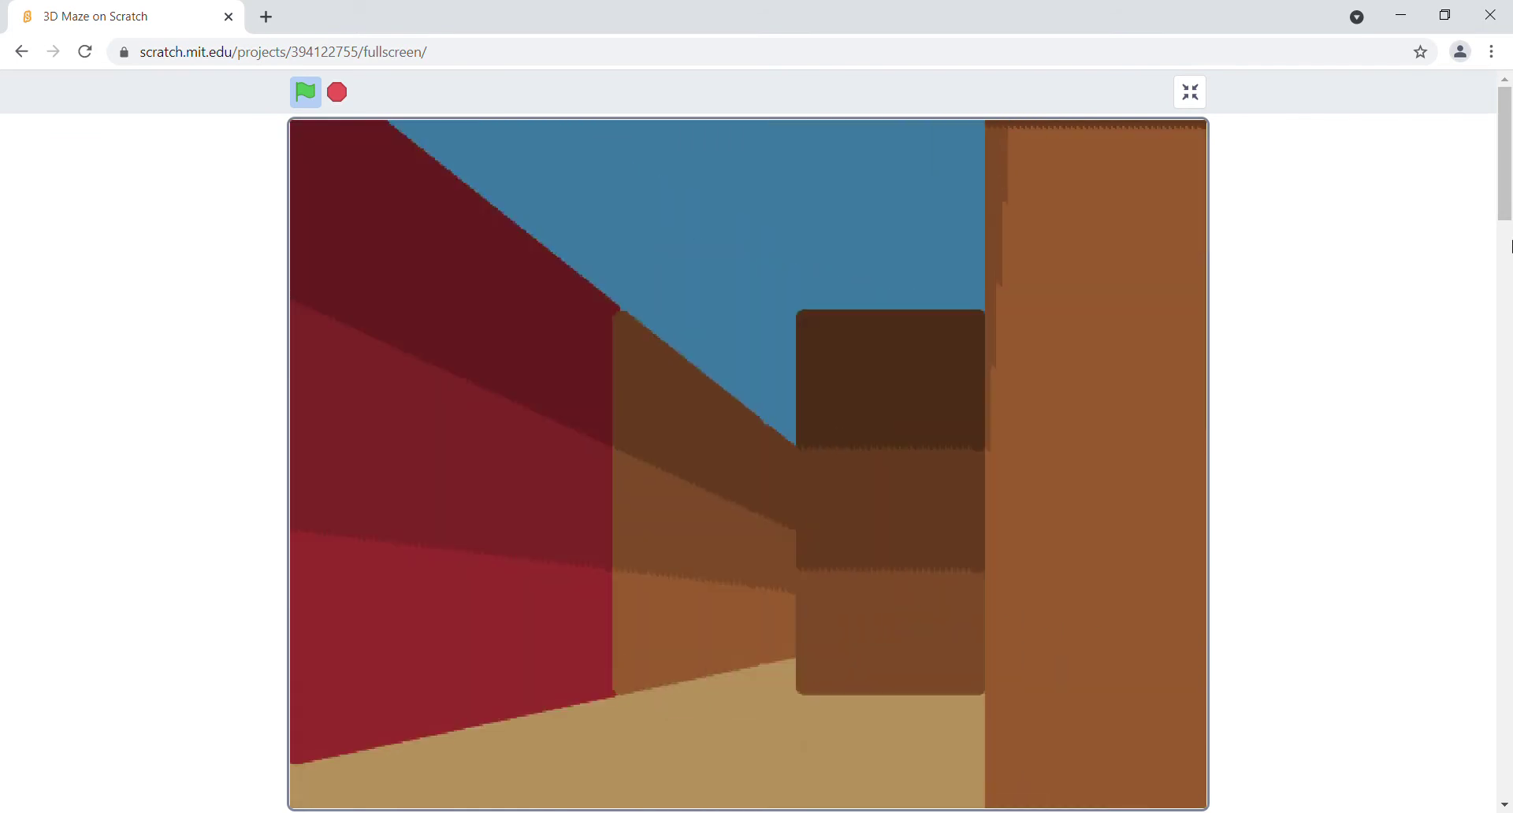
key("Up")
key("Right")
key("Right")
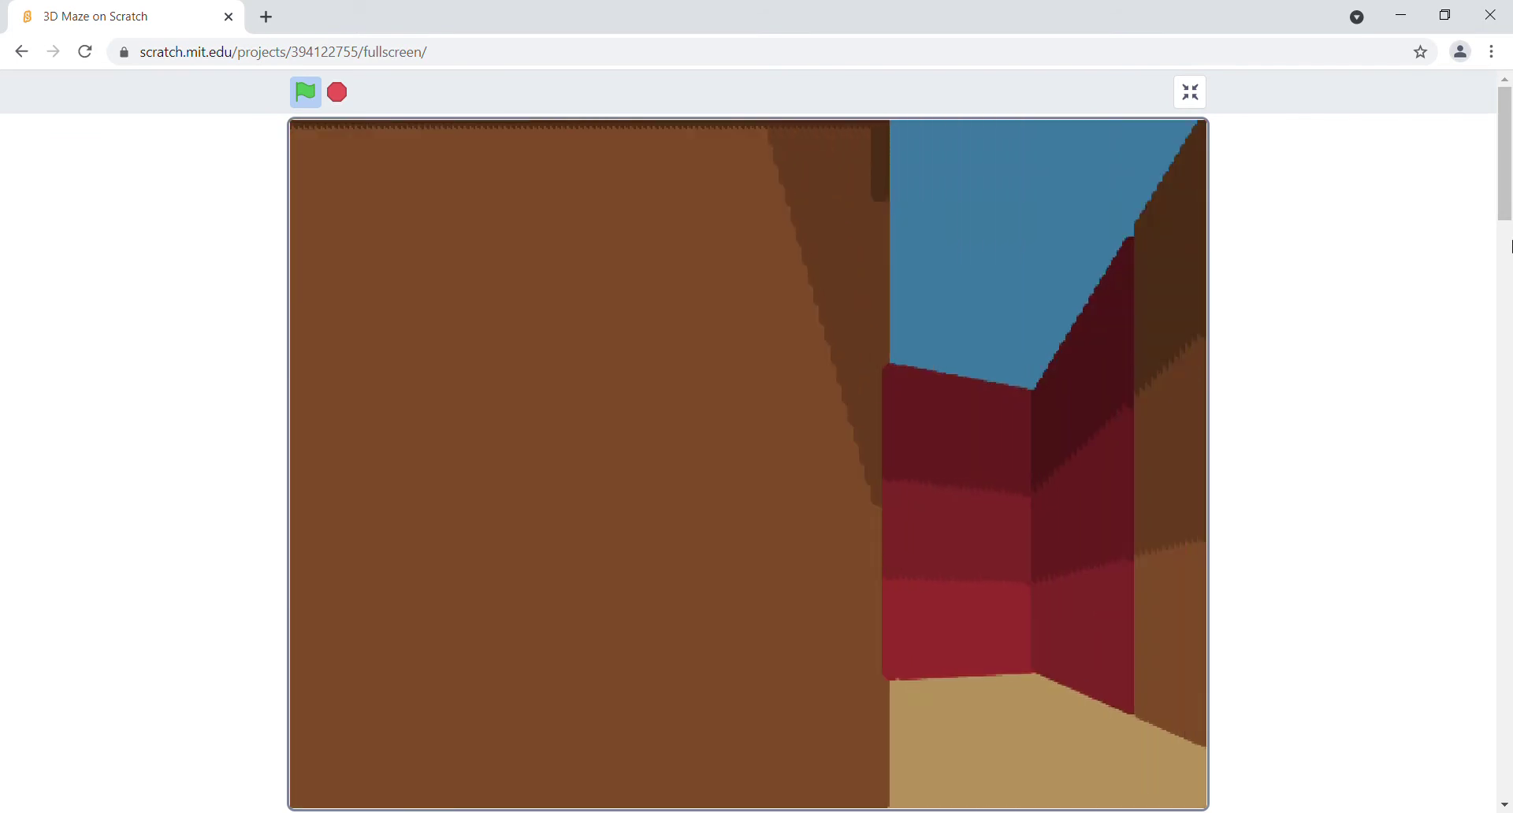
key("Down")
key("Right")
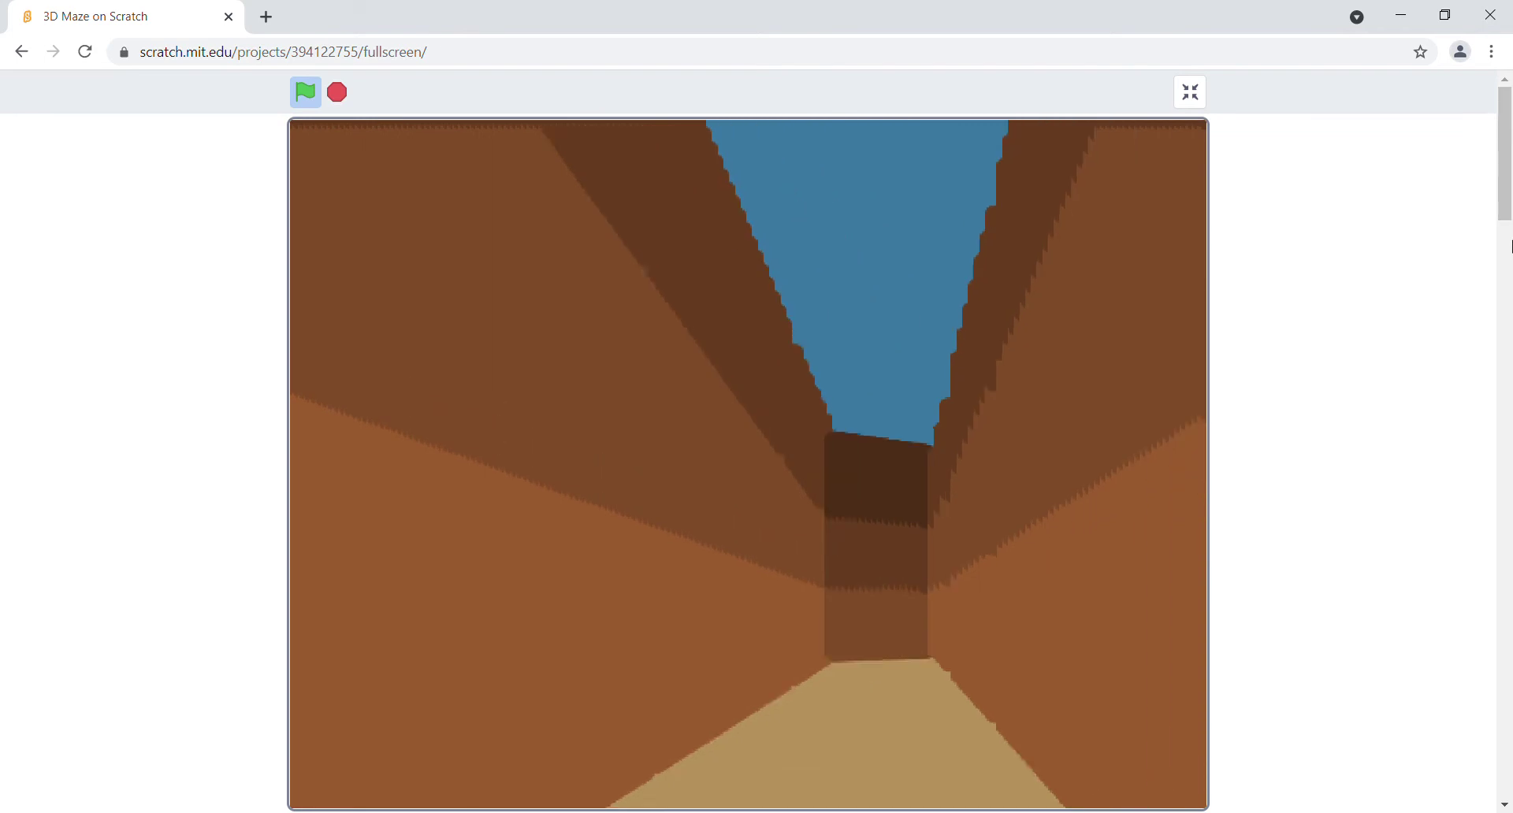
Walk the long corridor to its end and turn into the next corridor
key("Up")
key("Left")
key("Up")
key("Left")
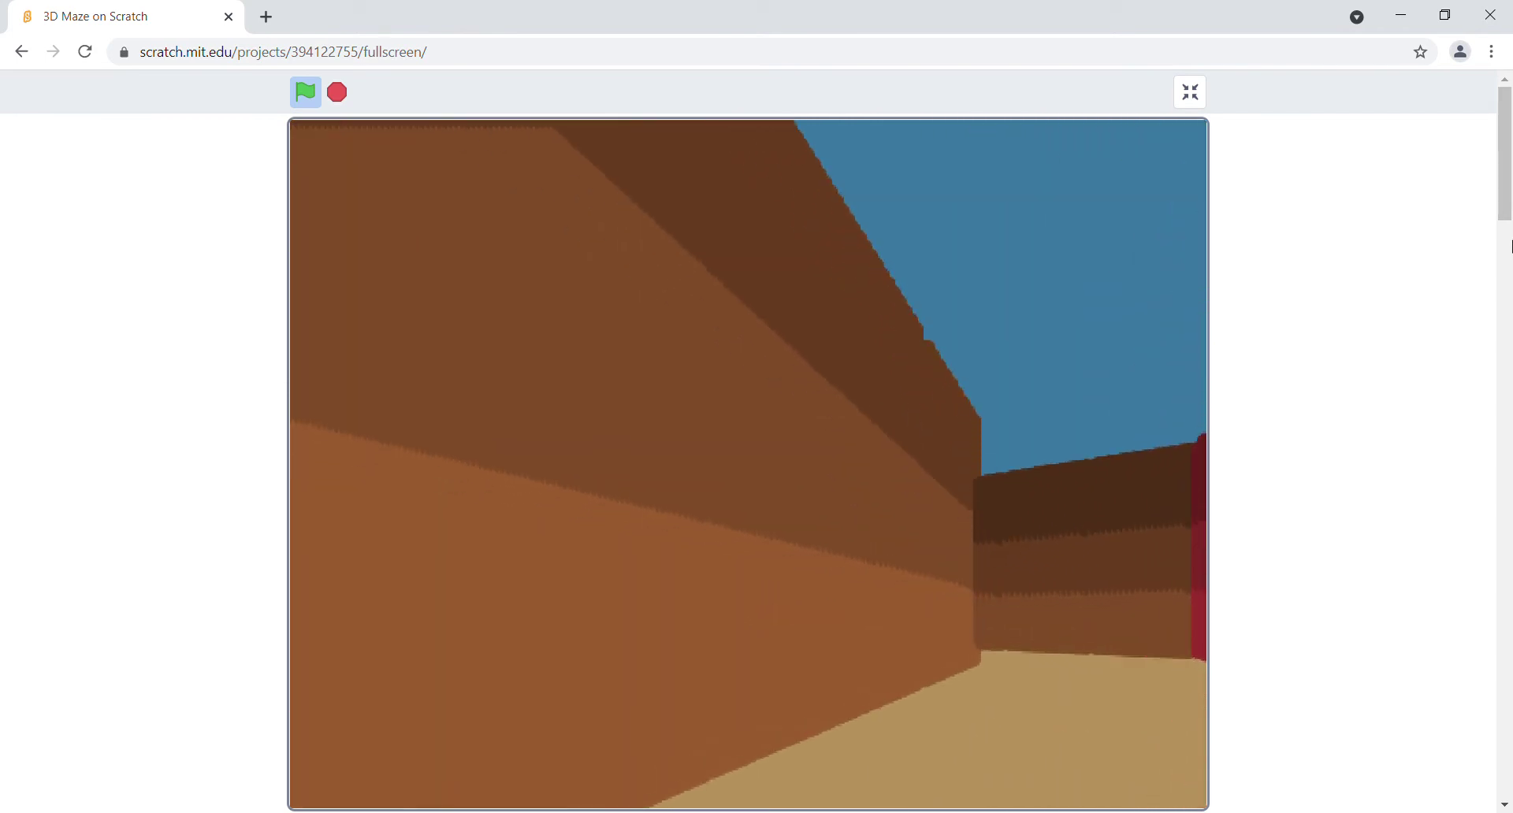
key("Up")
Pass the red wall, turn left at the brown wall, and enter the open corridor
key("Right")
key("Up")
key("Up")
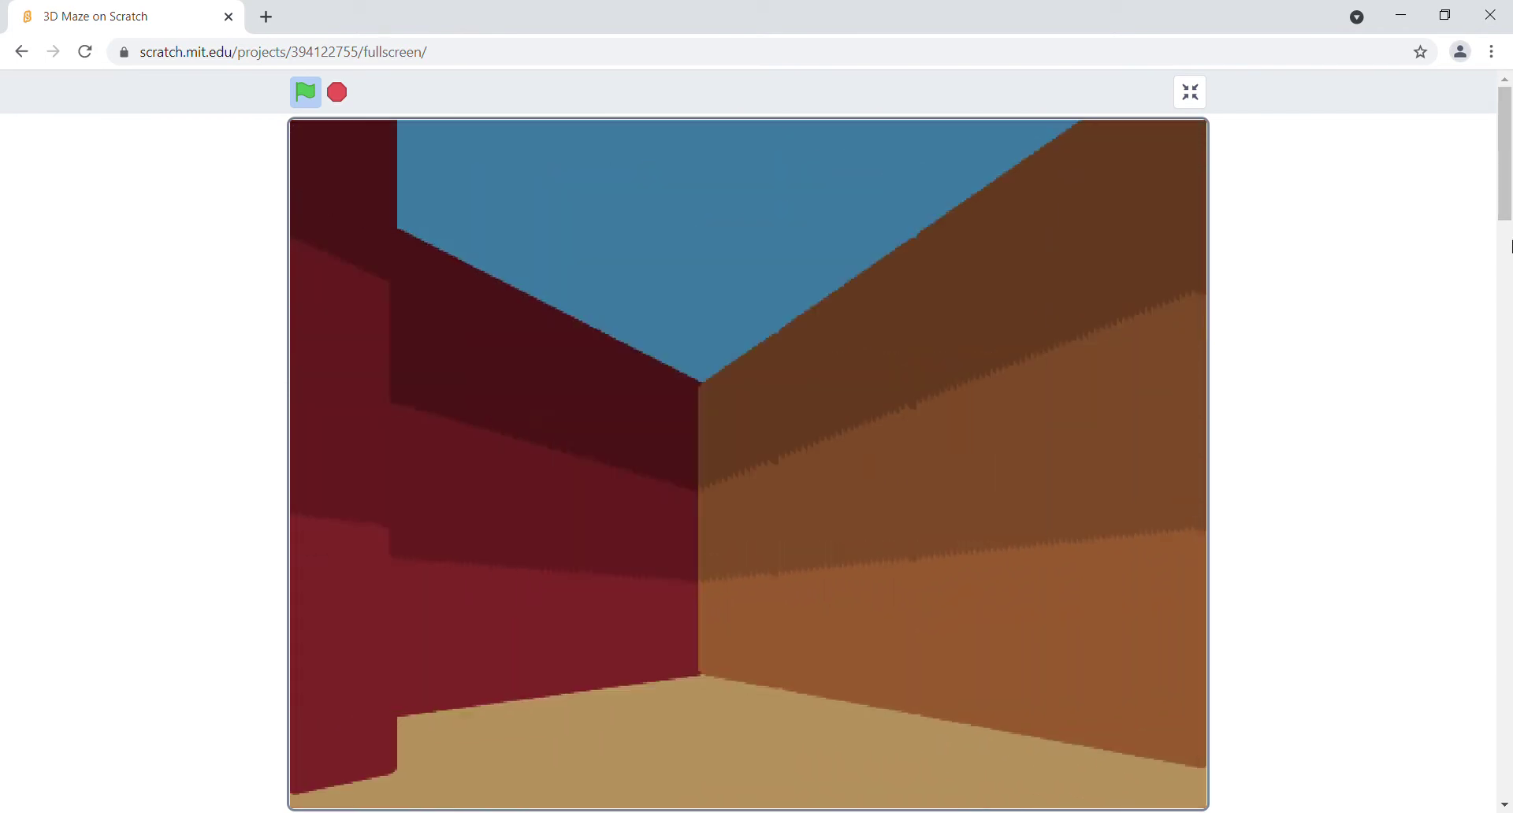
key("Right")
key("Right")
key("Right")
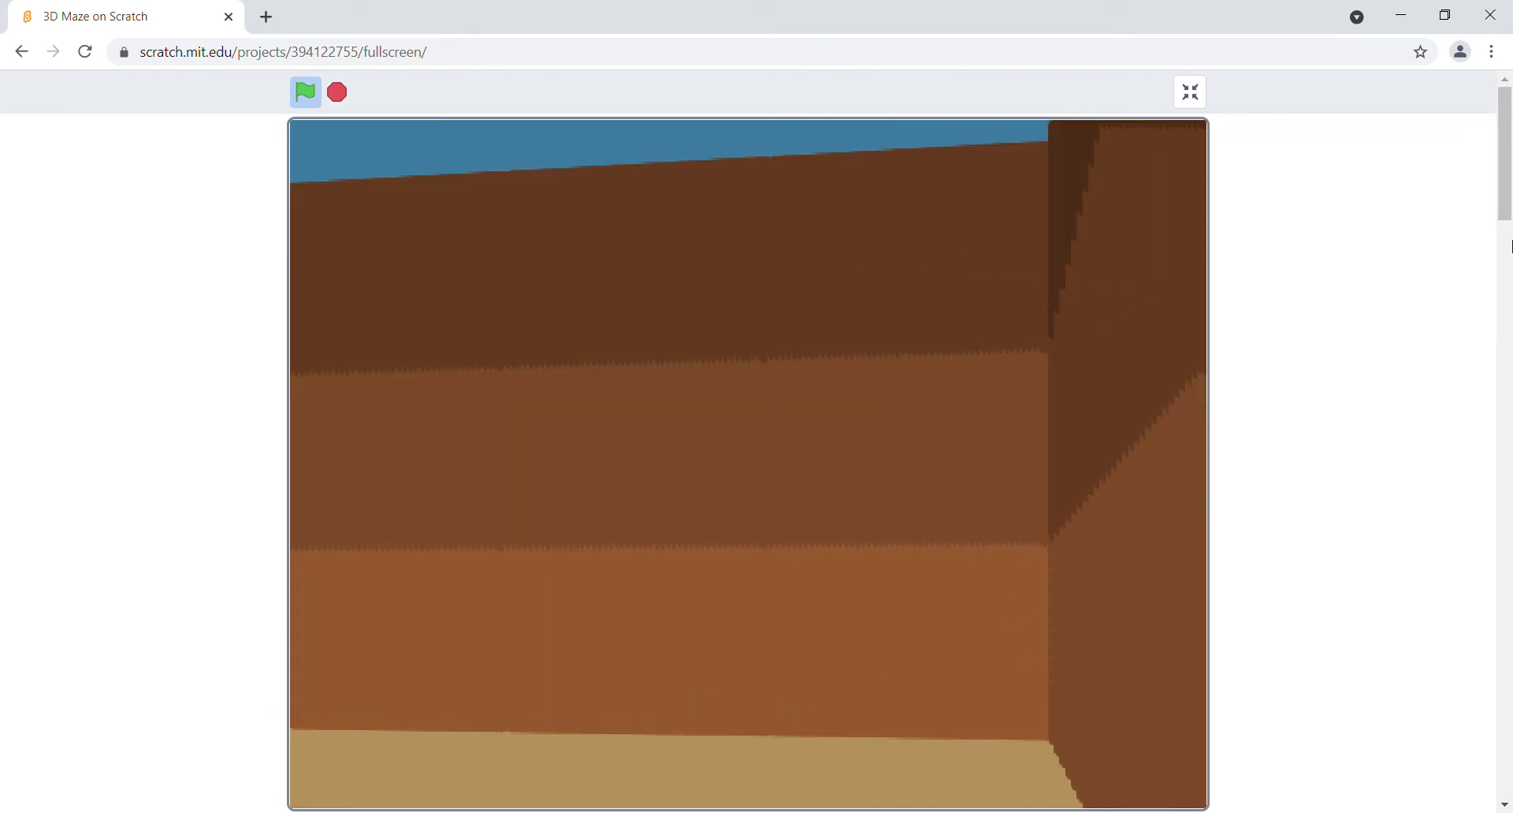
key("Up")
key("Up")
key("Left")
key("Left")
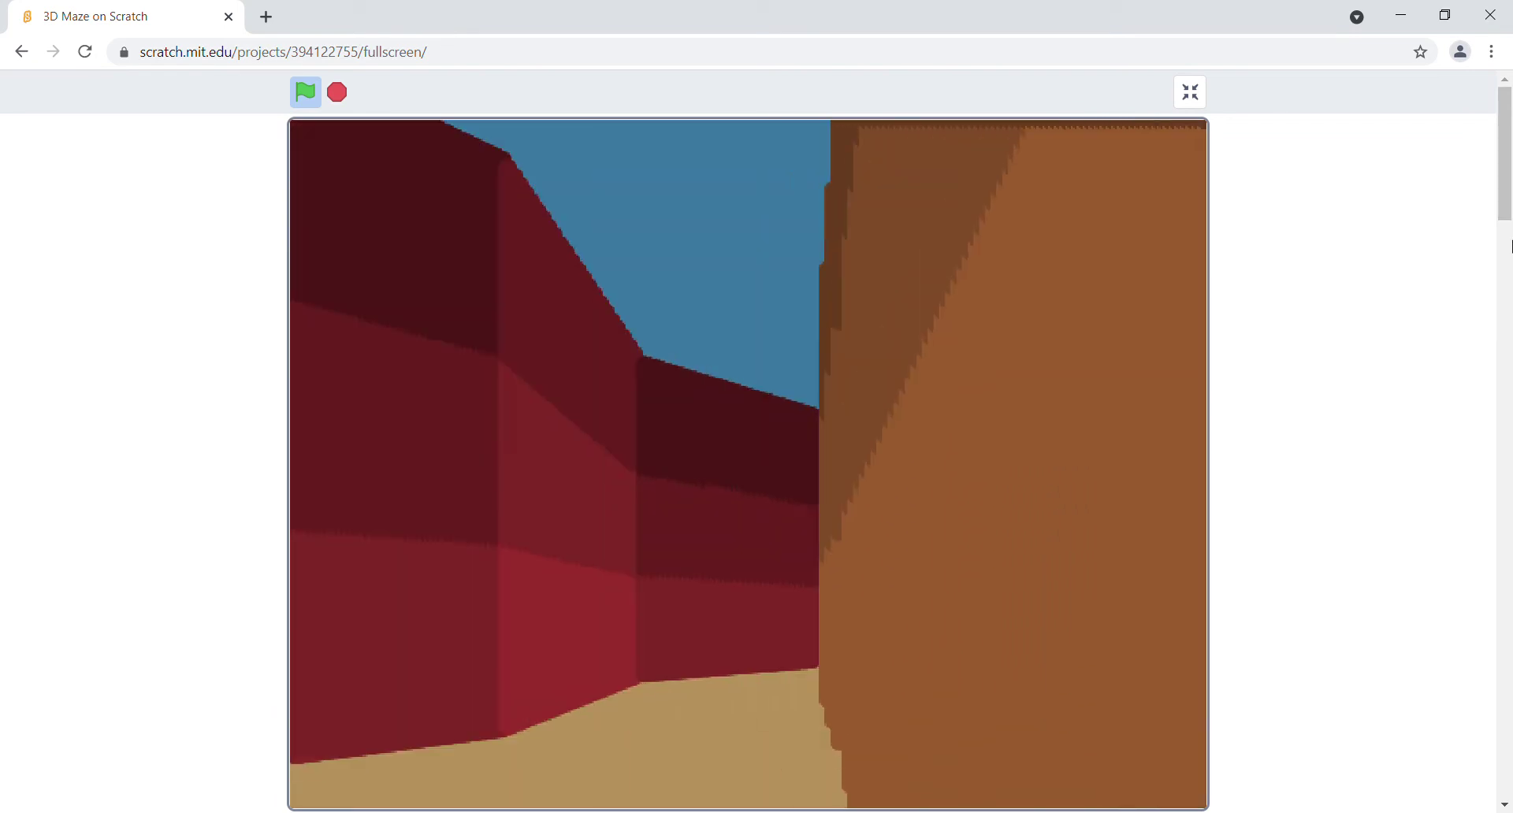
key("Left")
key("Left")
key("Up")
key("Up")
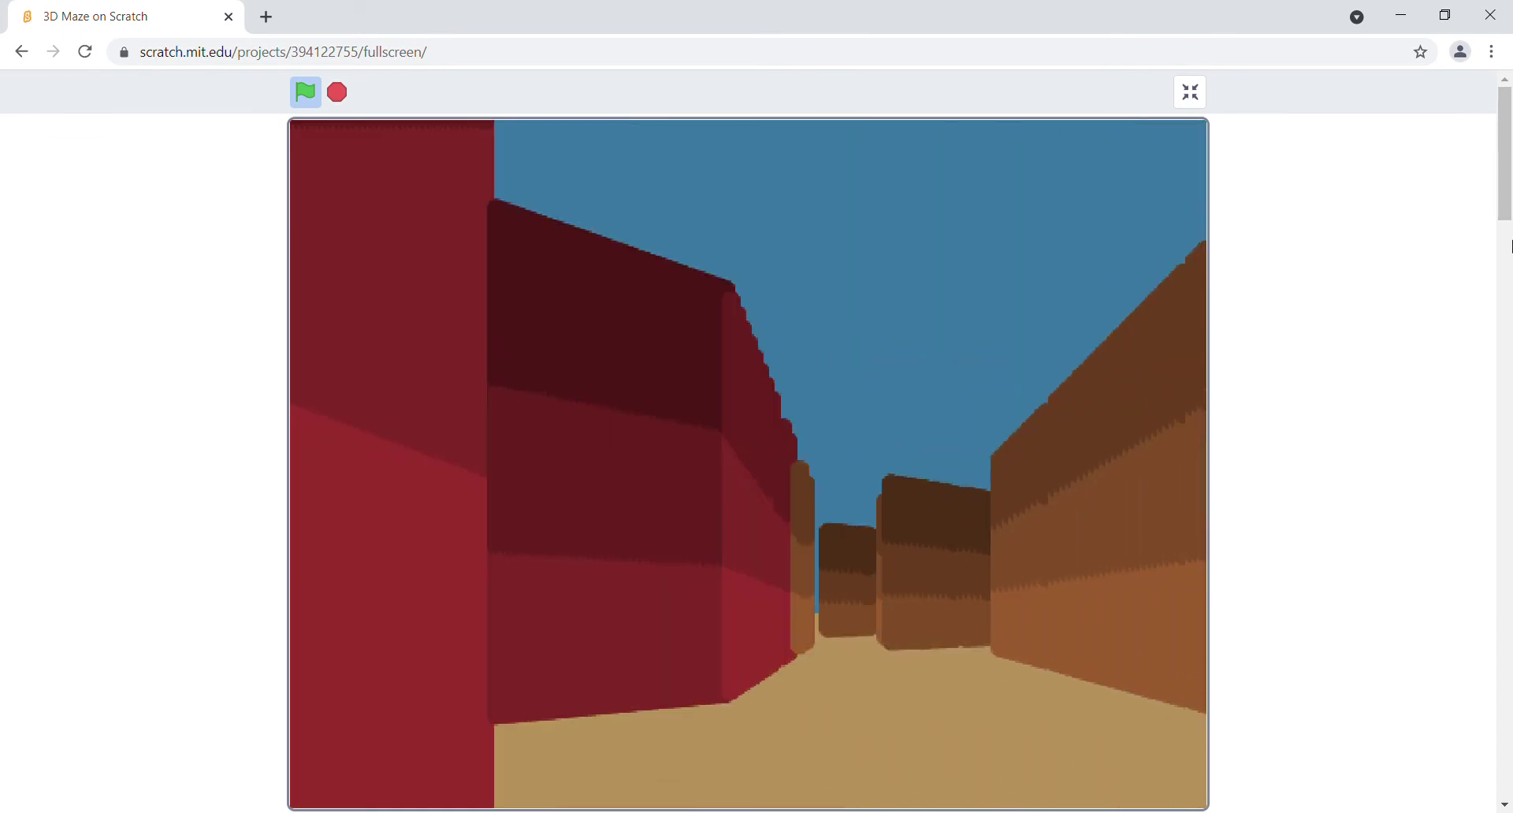
key("Up")
key("Up")
key("Up")
Turn left into the red-walled corridor and advance along it
key("Left")
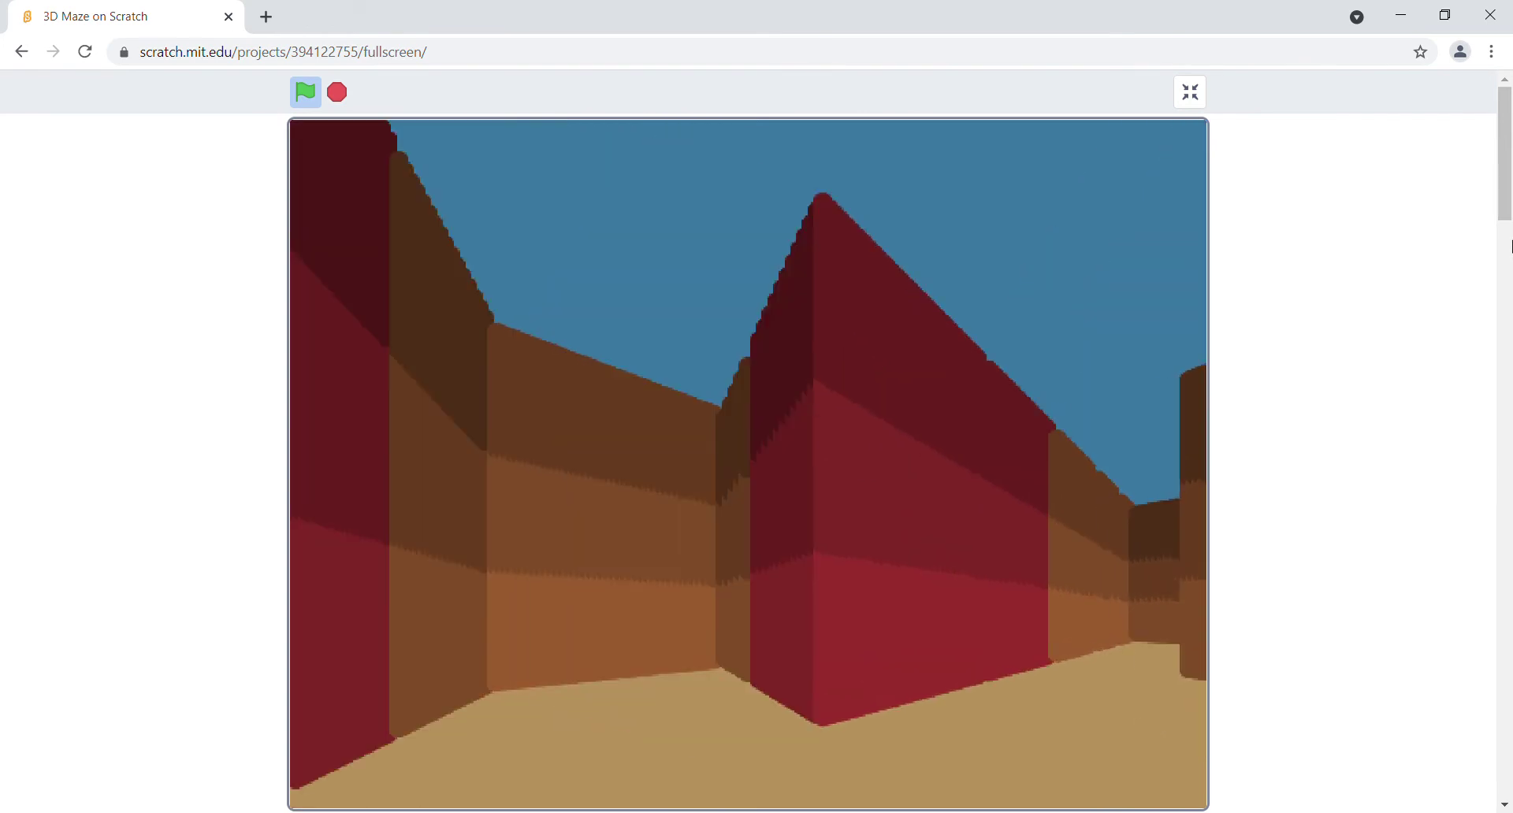
key("Left")
key("Up")
key("Up")
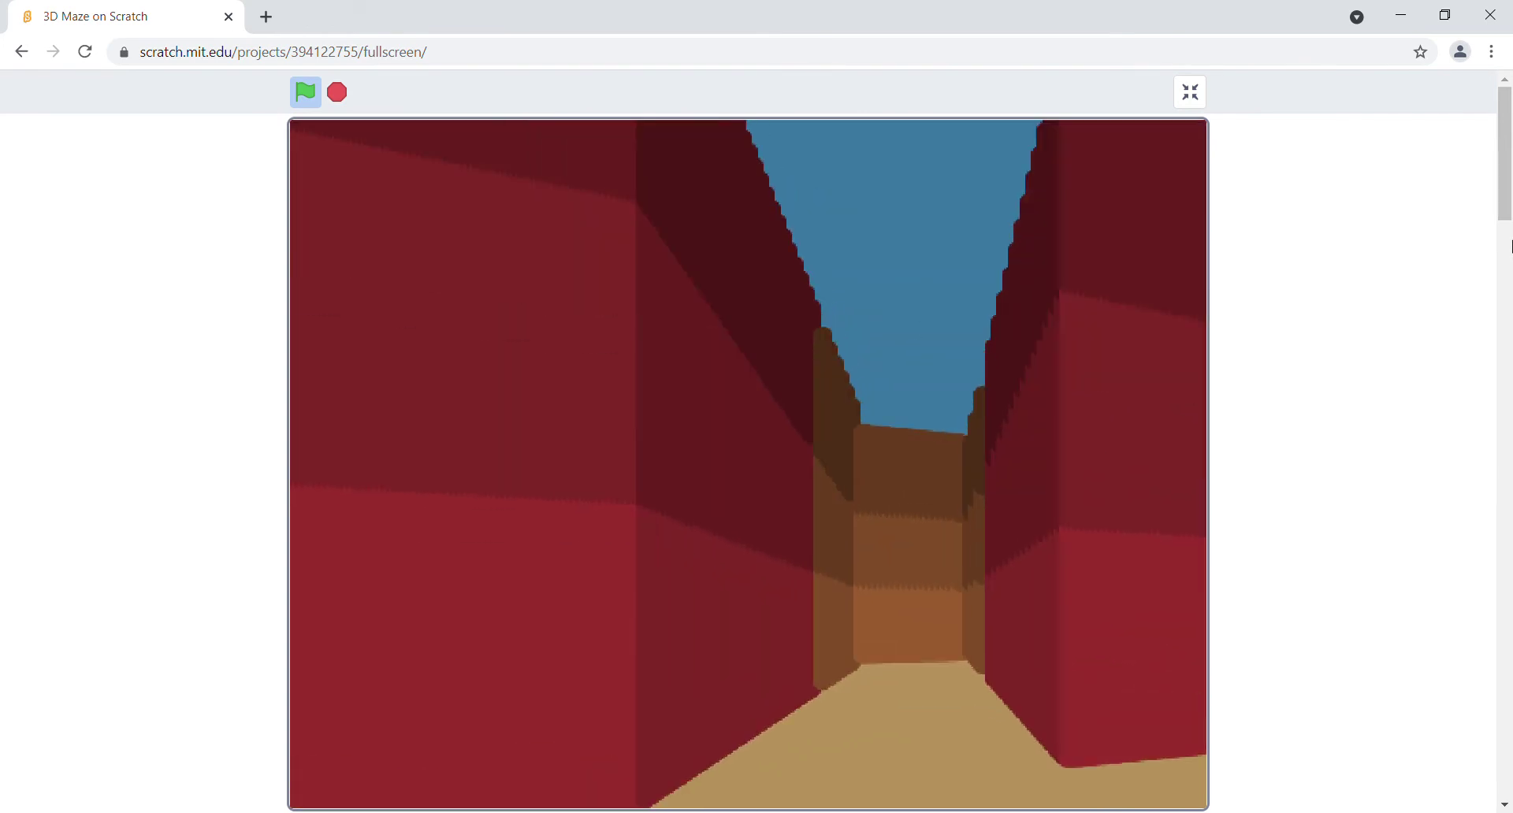
key("Left")
key("Right")
key("Up")
key("Up")
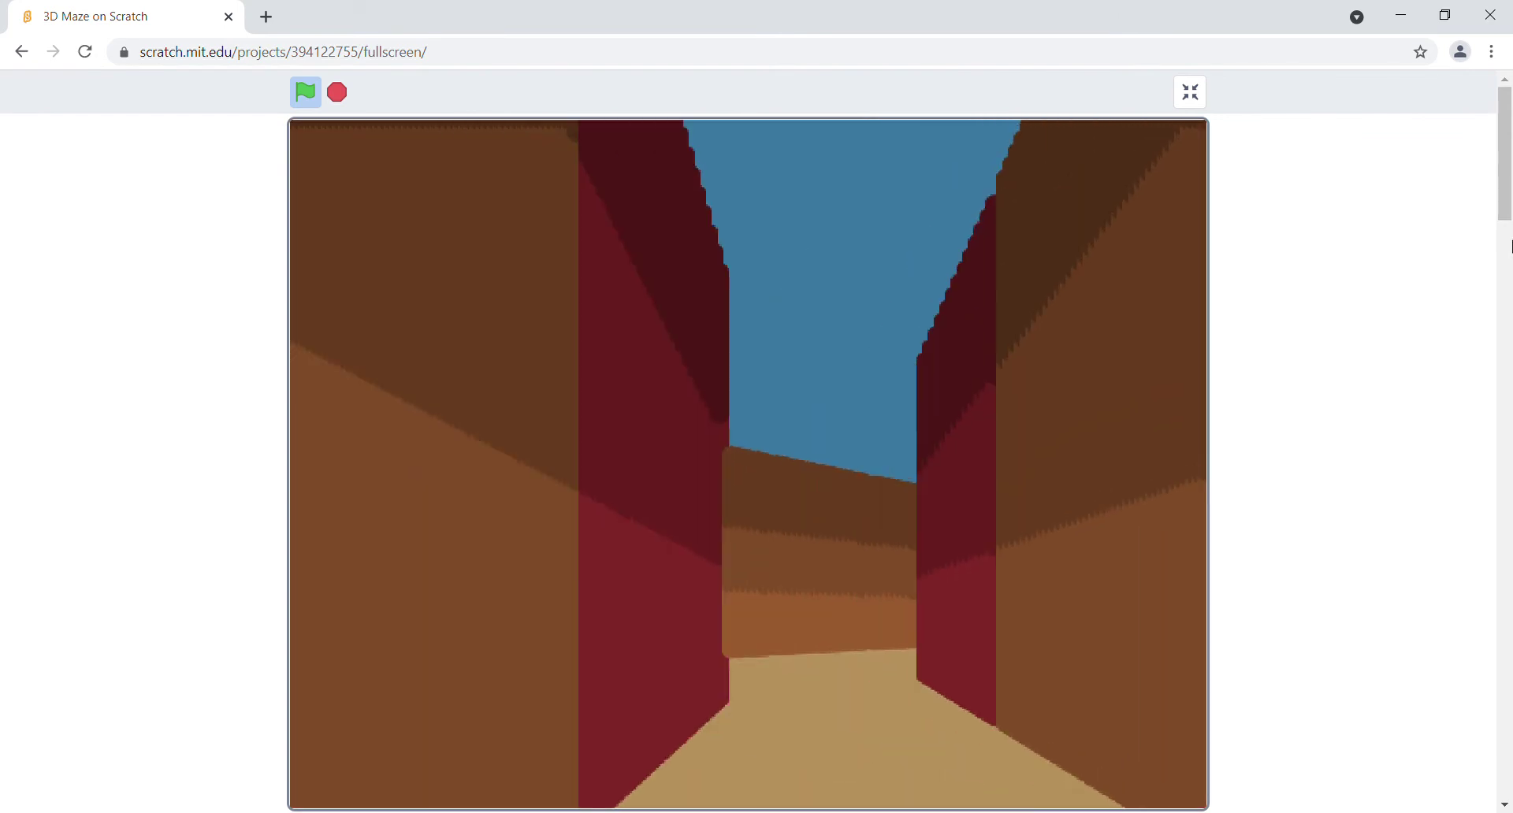
key("Left")
key("Right")
Walk toward the end wall, glancing left across the side openings
key("Left")
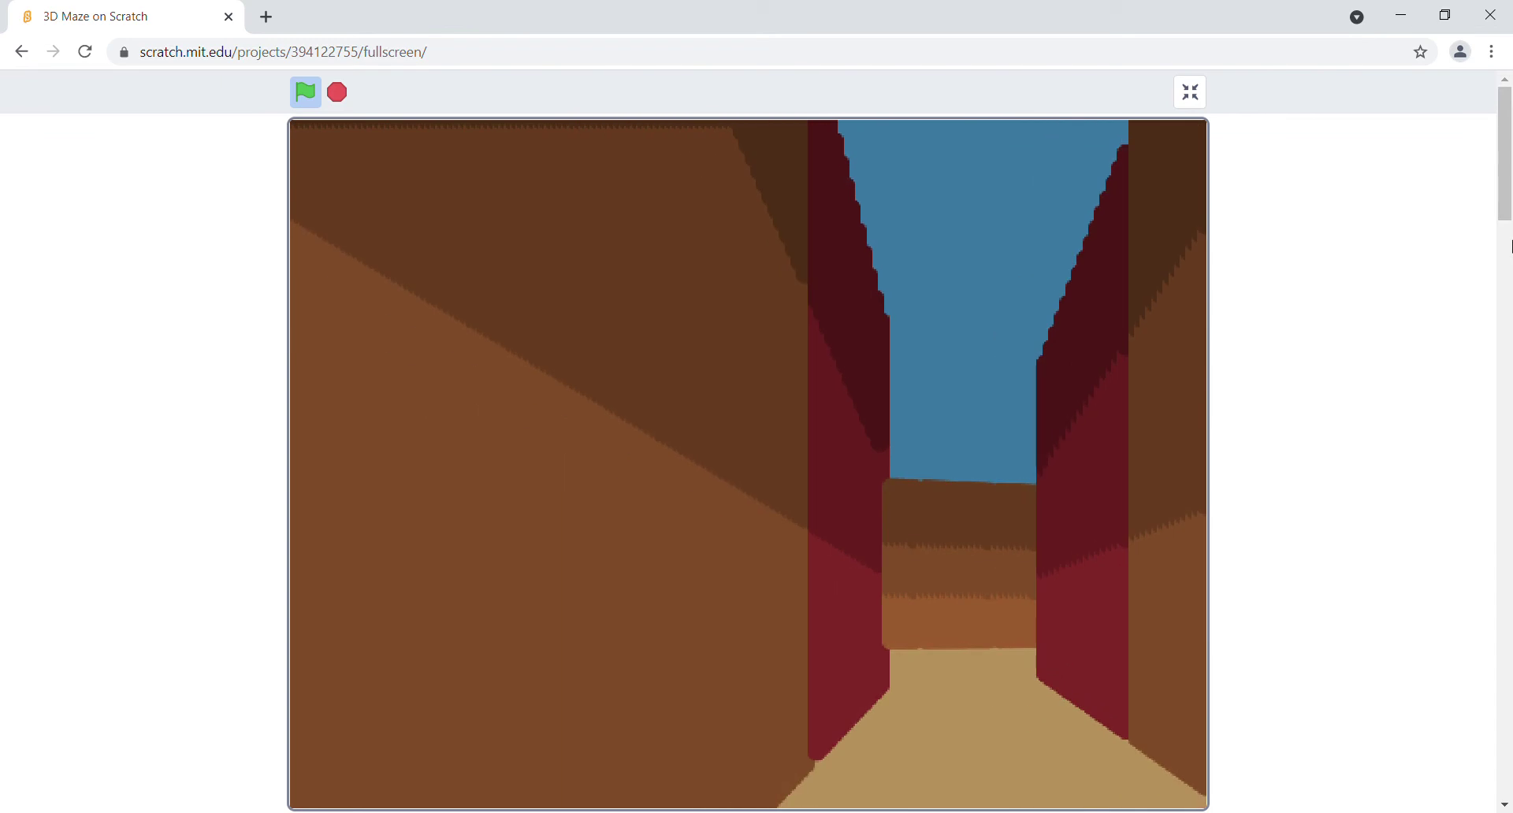
key("Up")
key("Right")
key("Up")
key("Left")
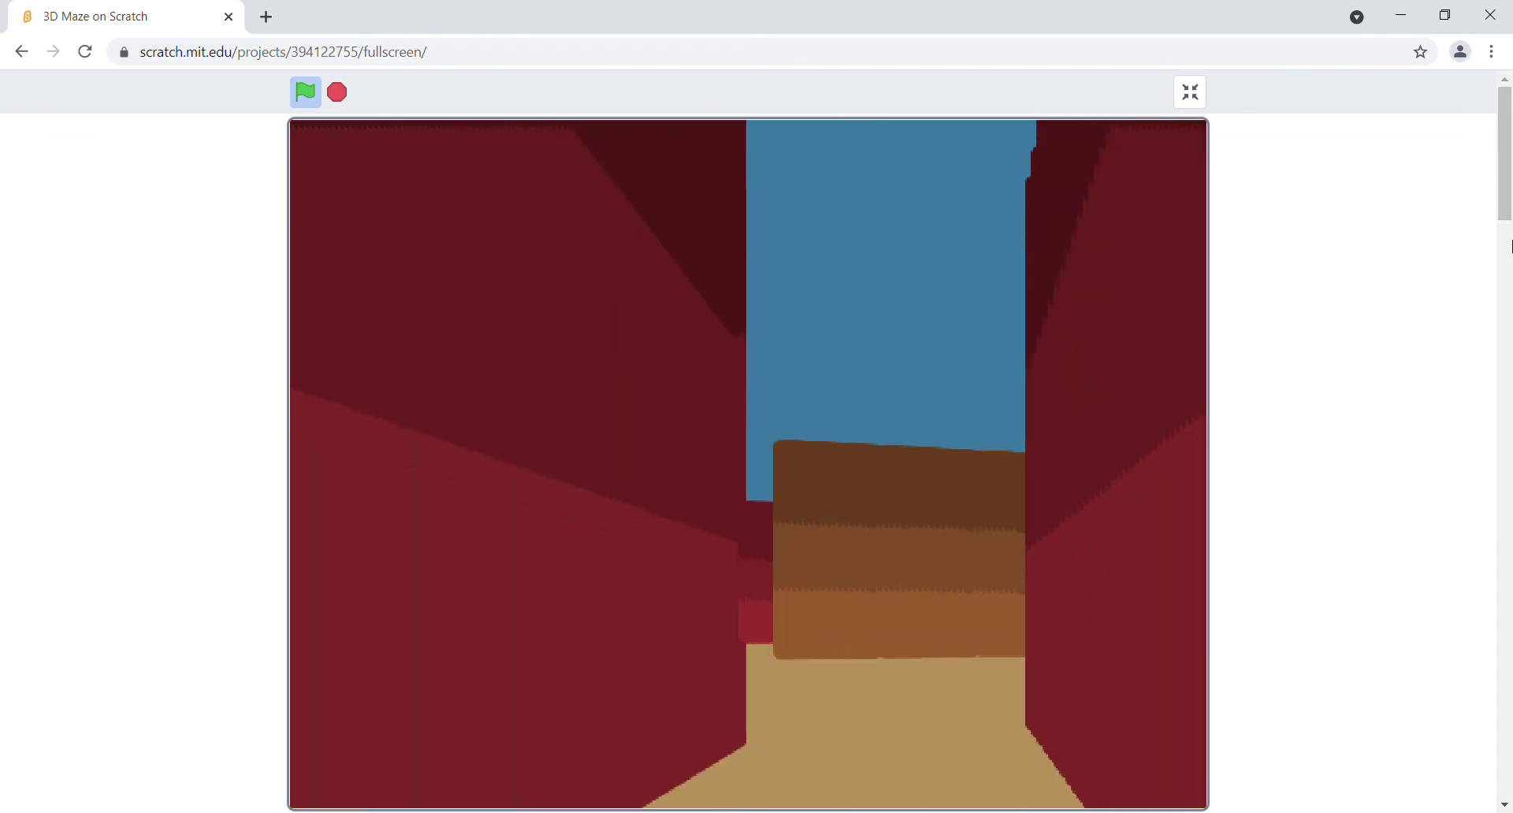
key("Left")
key("Left")
key("Right")
Pass the near left wall, reach the facing wall, and turn toward the red-walled corridor
key("Up")
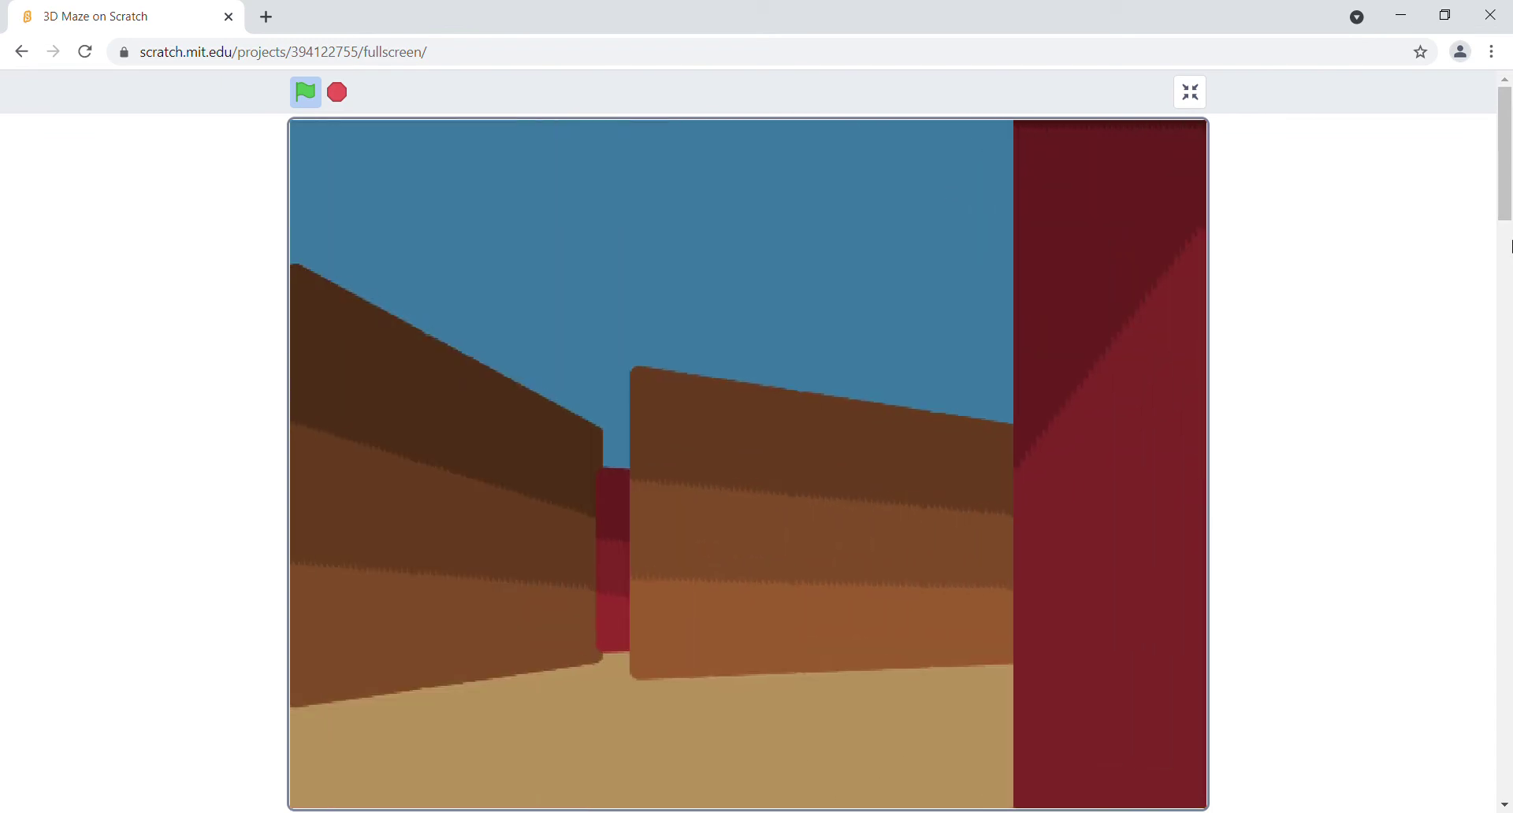
key("Left")
key("Left")
key("Right")
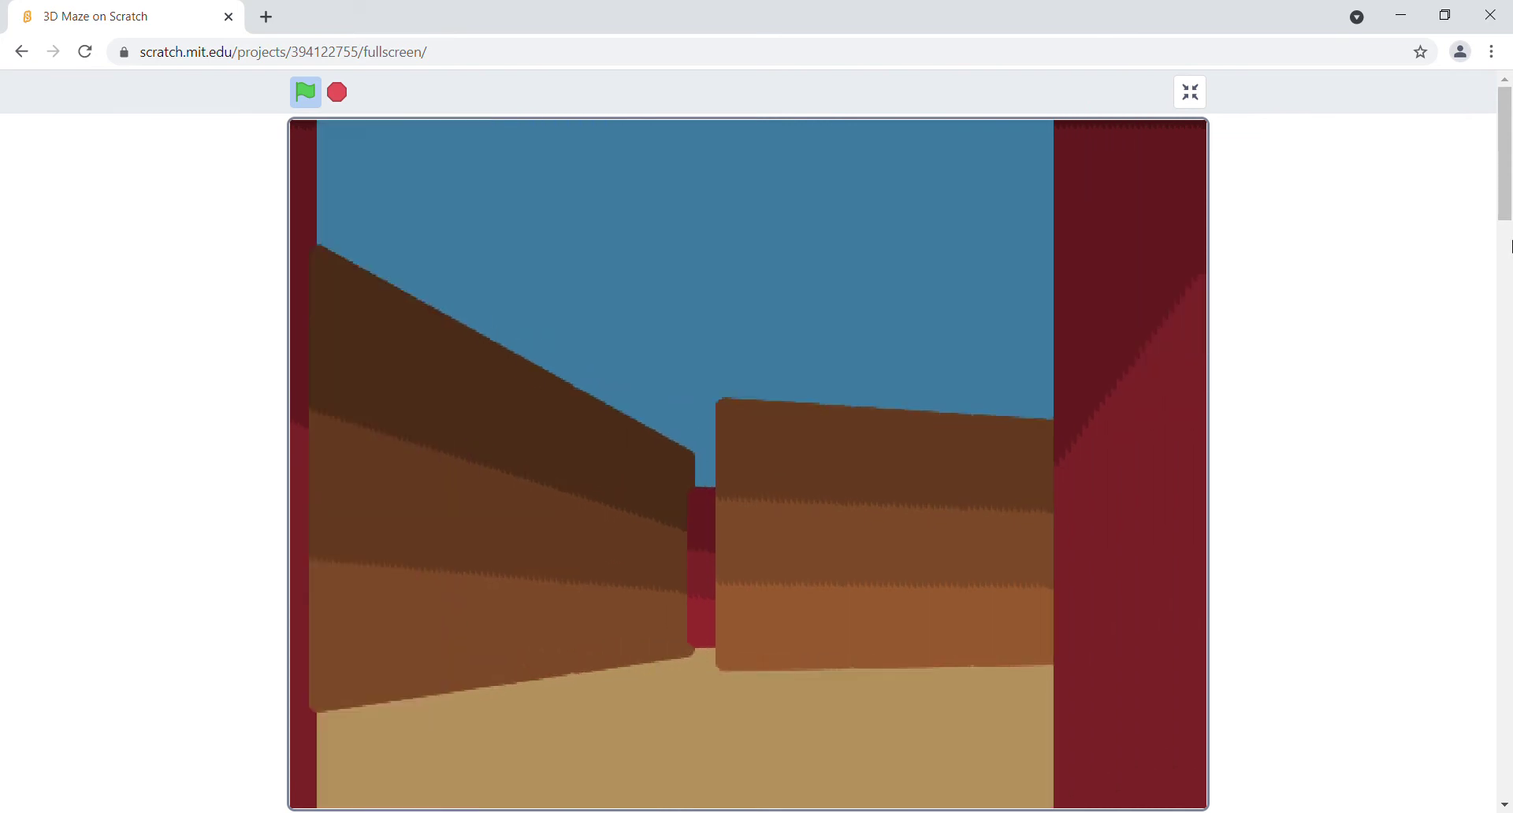
key("Right")
key("Up")
key("Up")
key("Left")
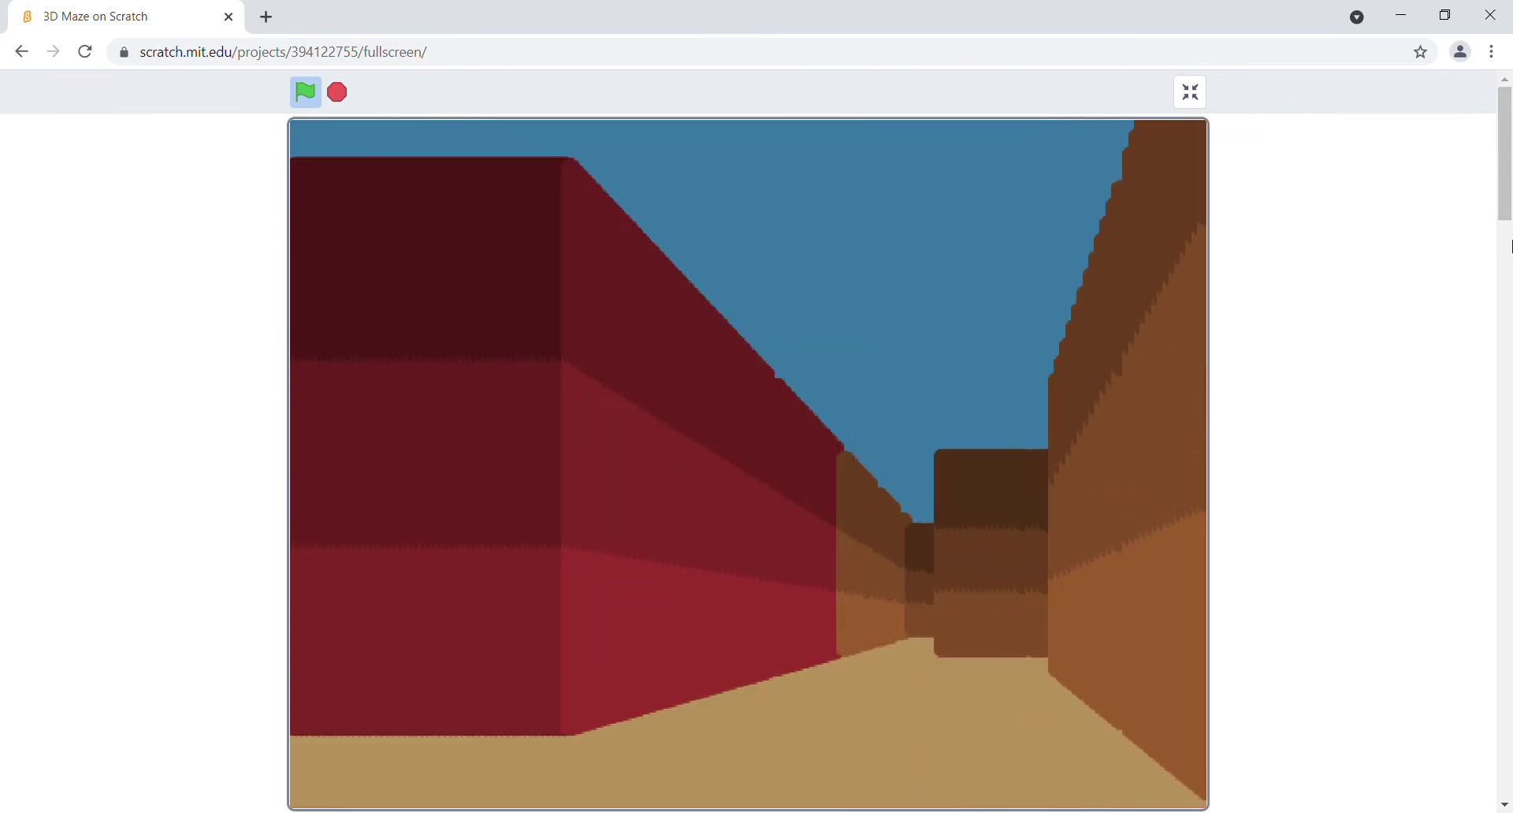
key("Right")
key("Right")
key("Left")
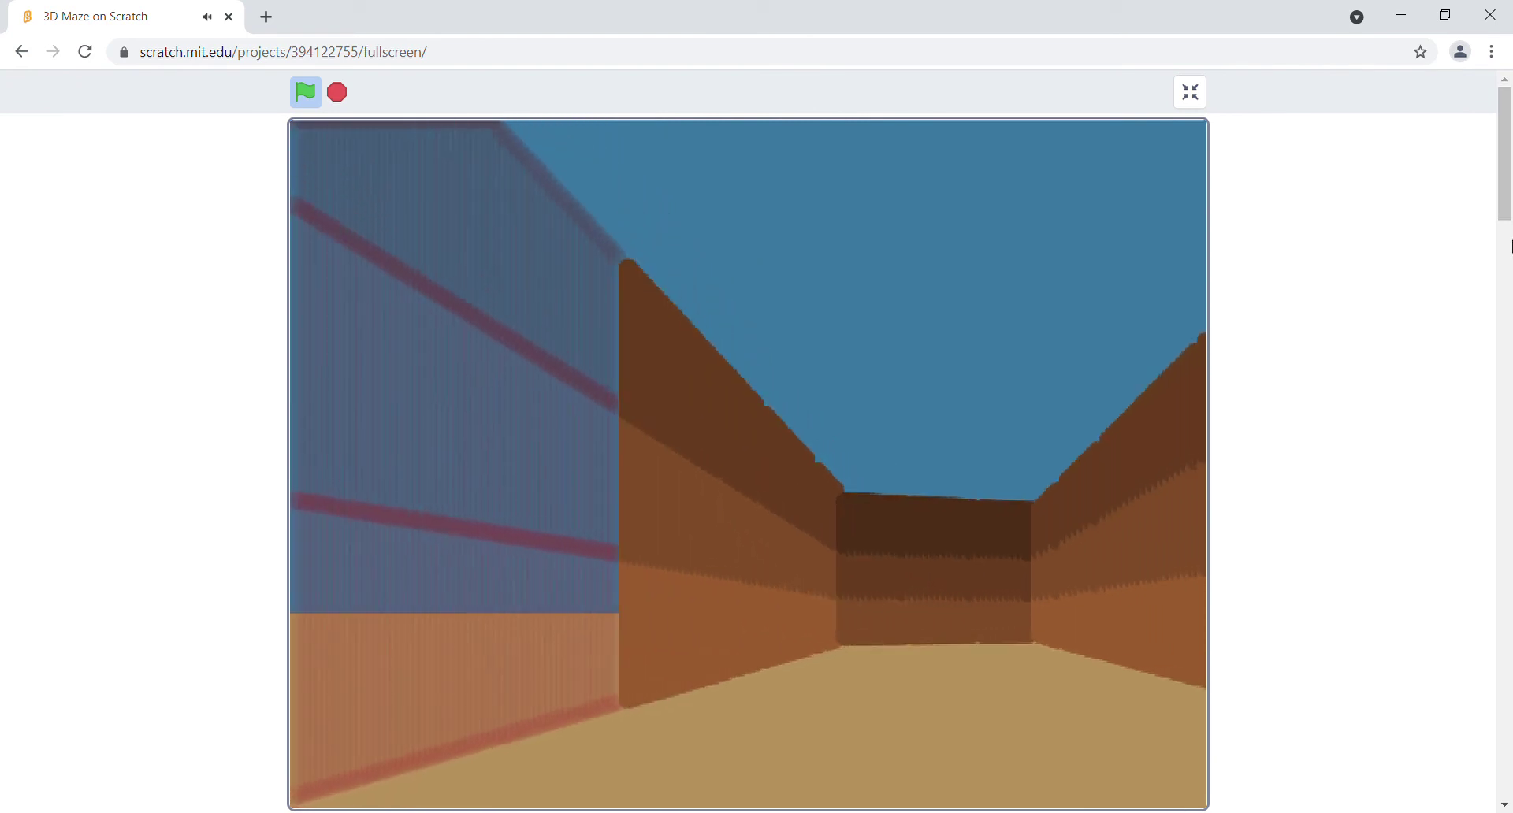
key("Left")
key("Left")
key("Right")
key("Up")
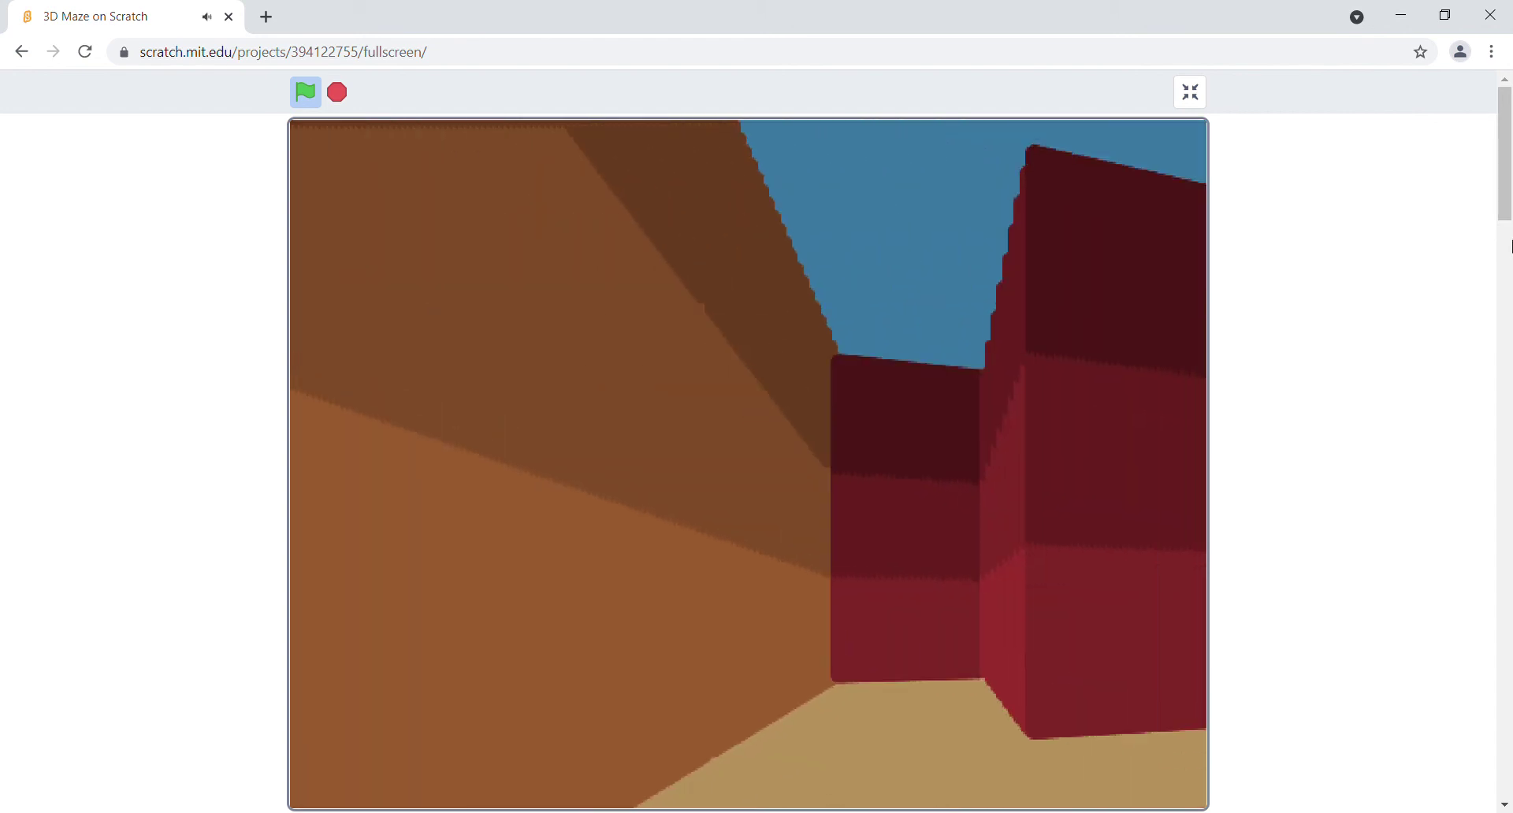
Turn right toward the red walls, then left through the red passage toward the magenta corridor
key("Right")
key("Left")
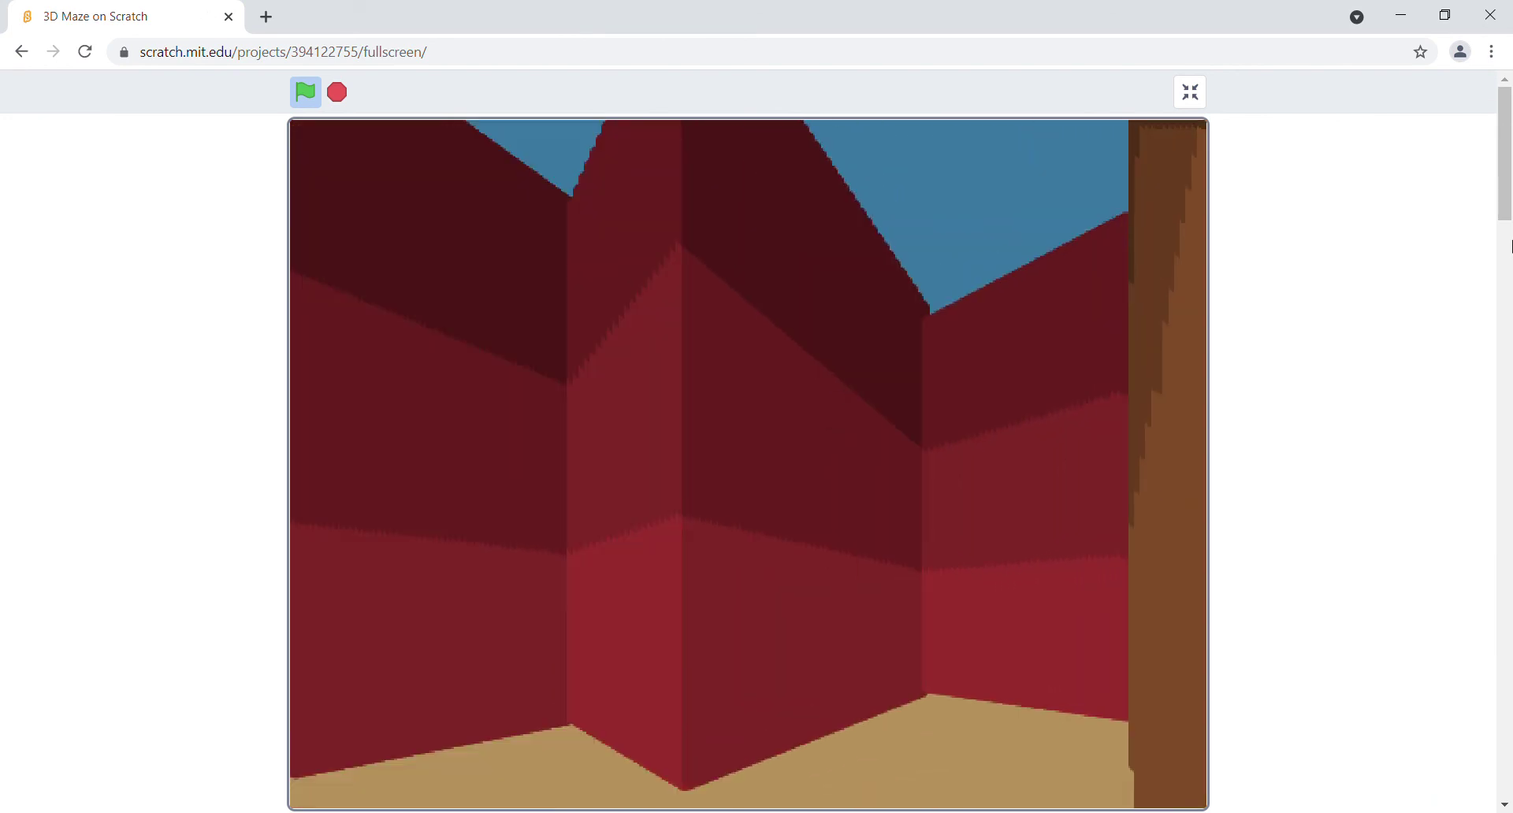
key("Right")
key("Left")
key("Right")
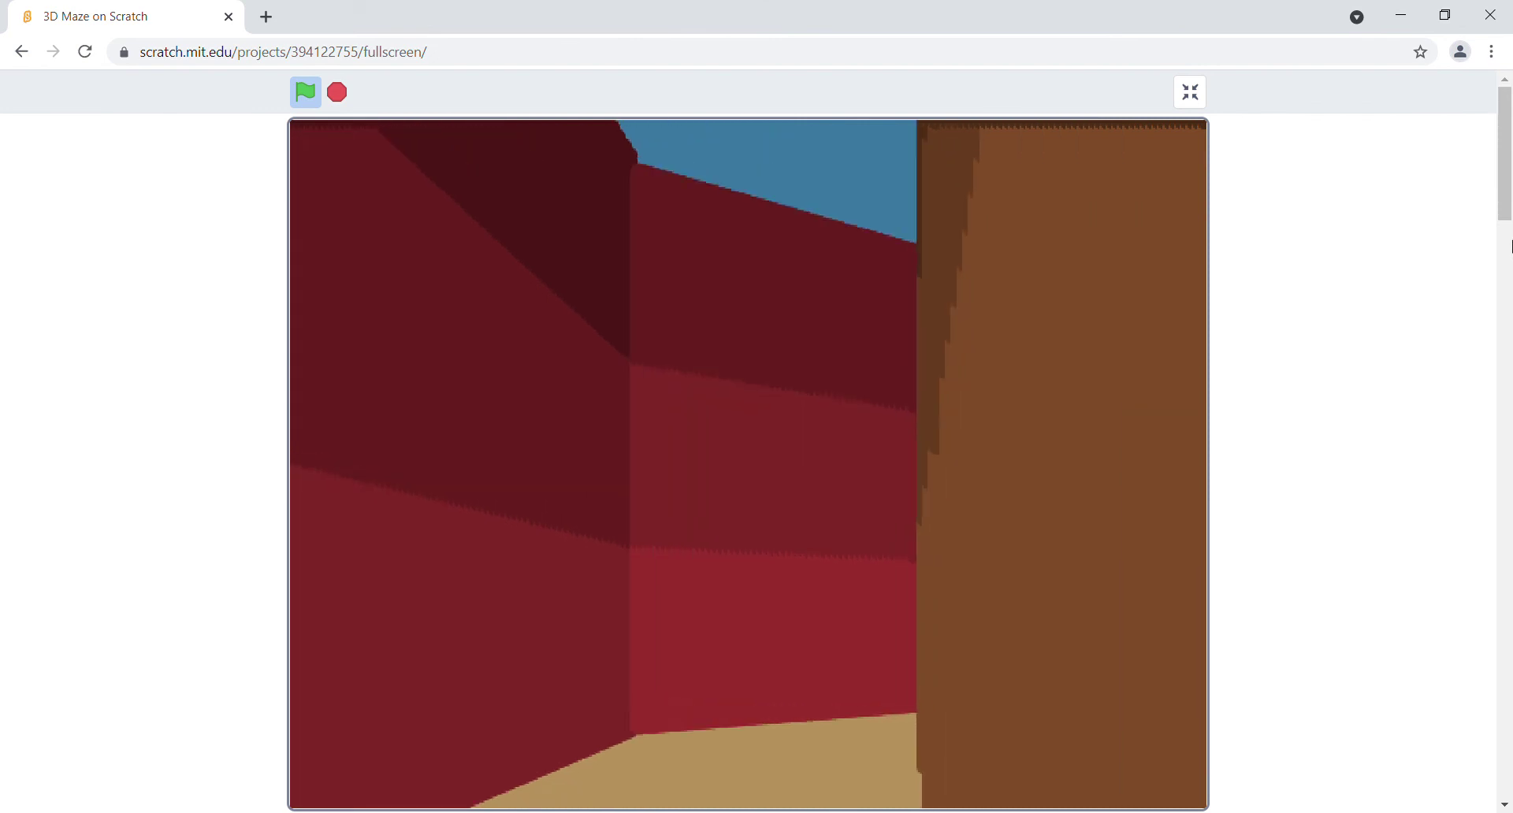
key("Left")
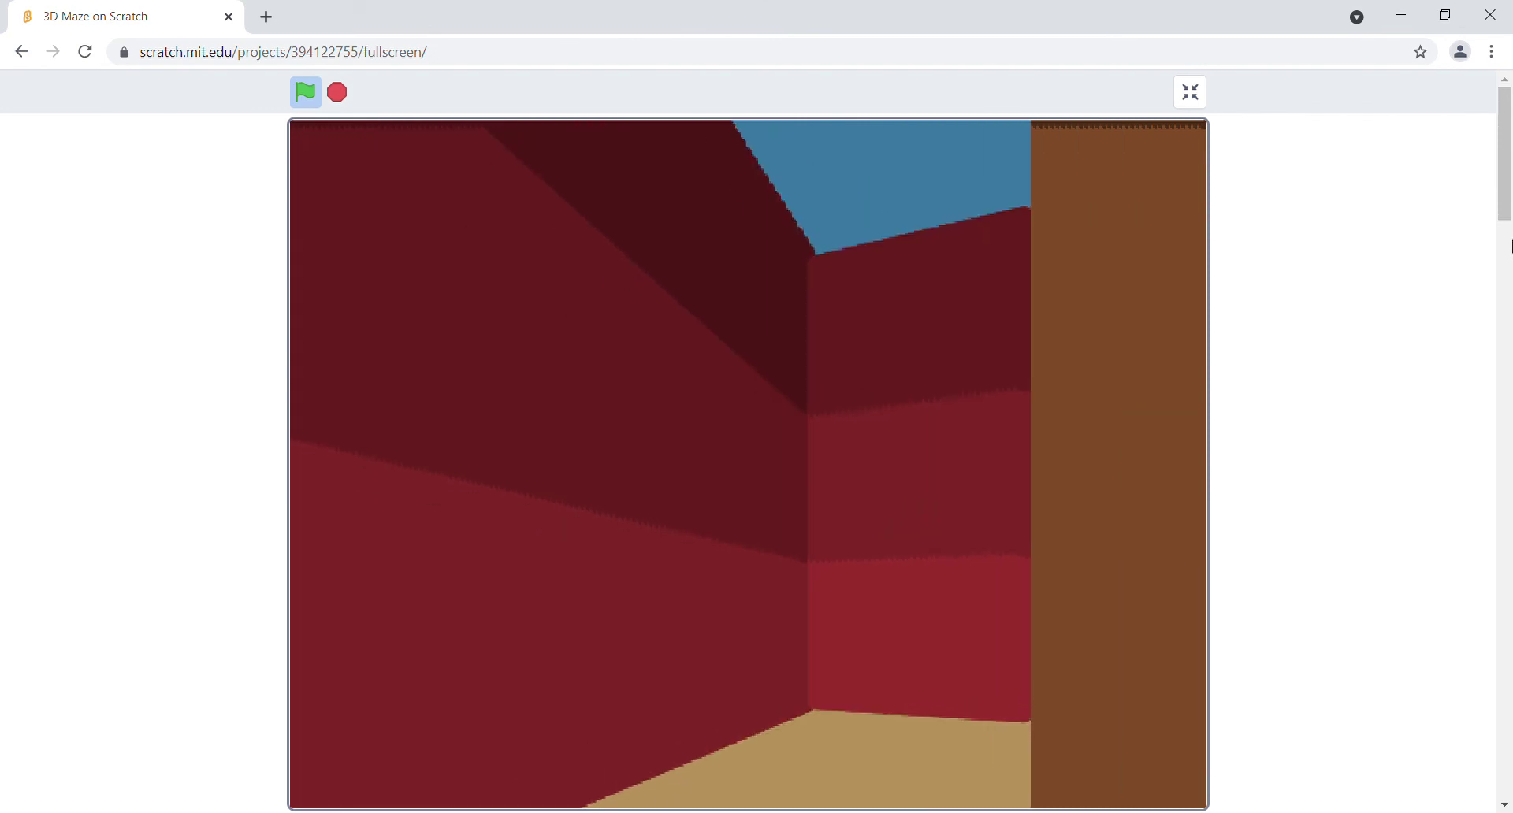
key("Right")
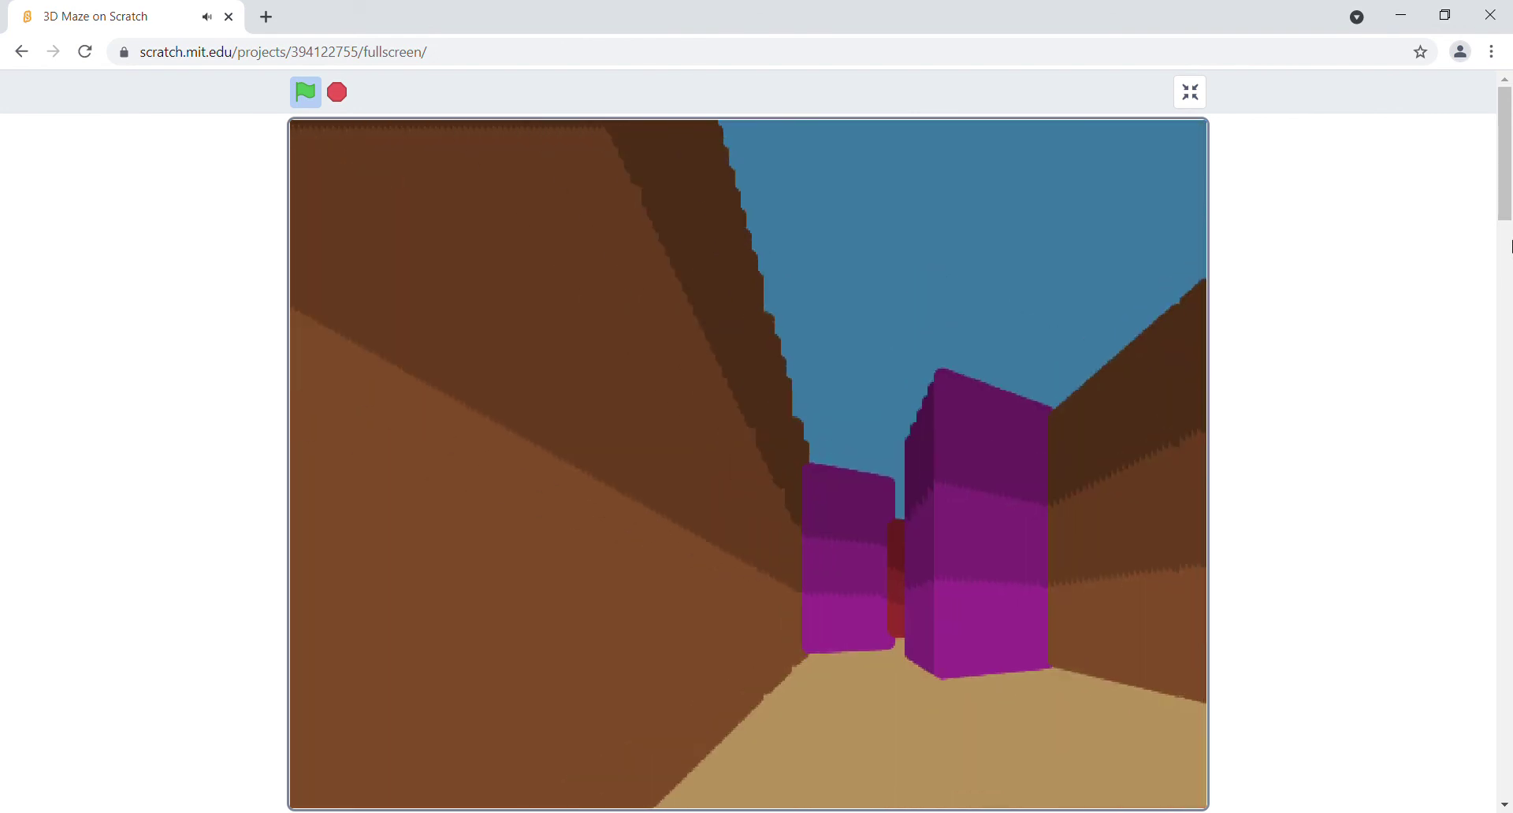
Look left toward the brown wall, then turn back to the magenta blocks
key("Left")
key("Right")
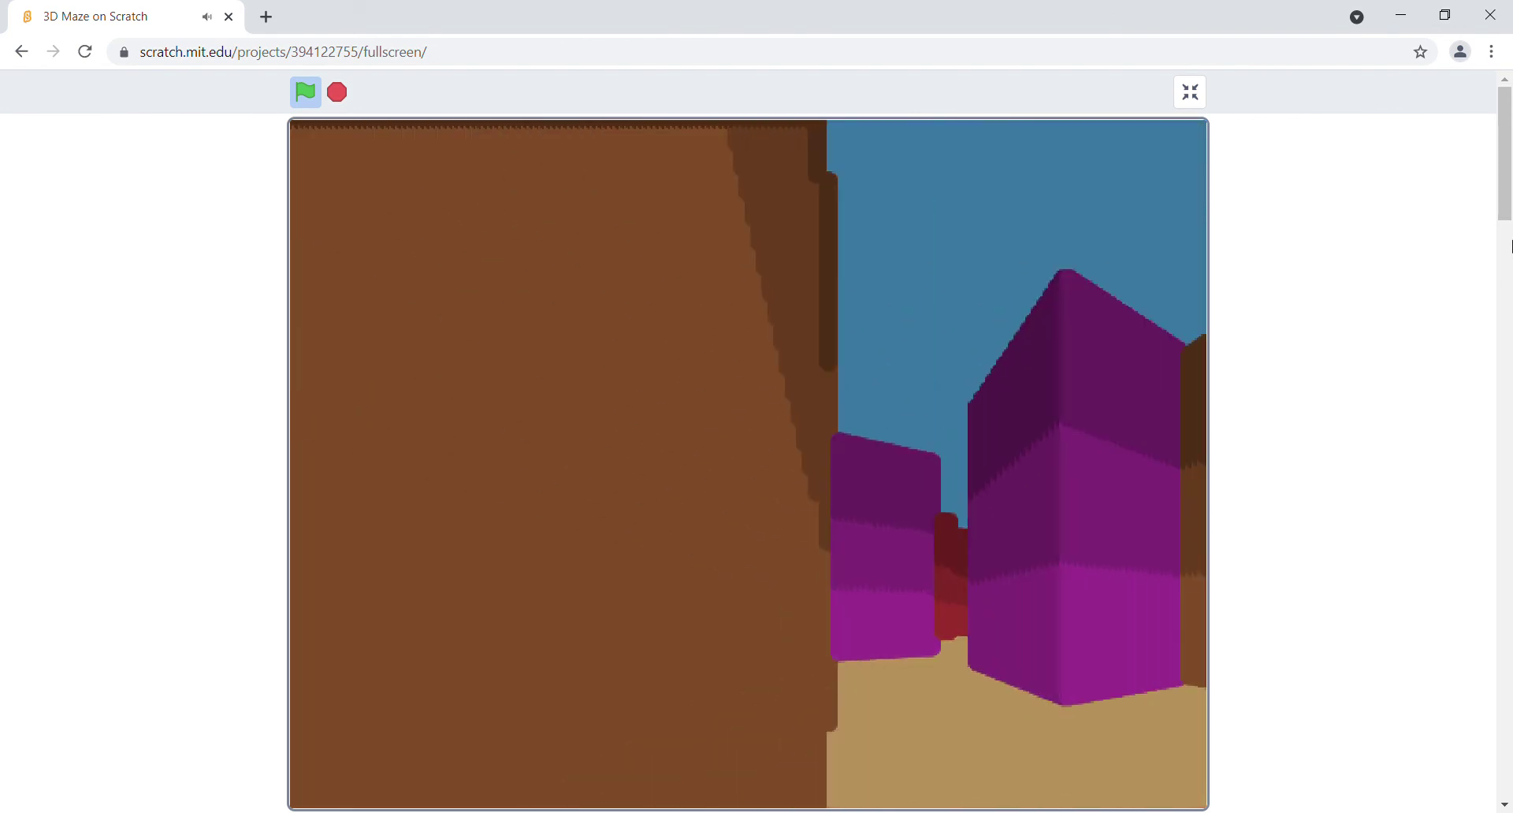